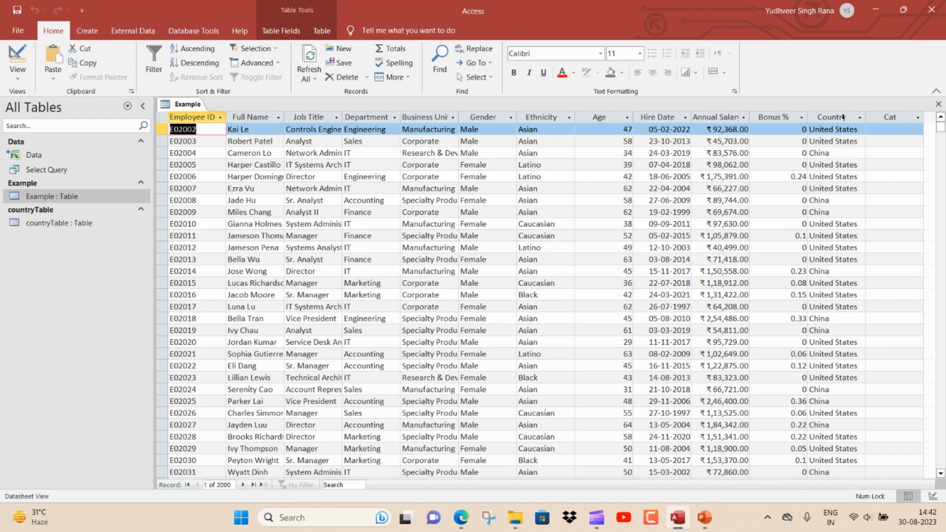
Step: Examine the Country column in the Example table and the UN Code column in countryTable, closing each table after viewing
left_click(843, 116)
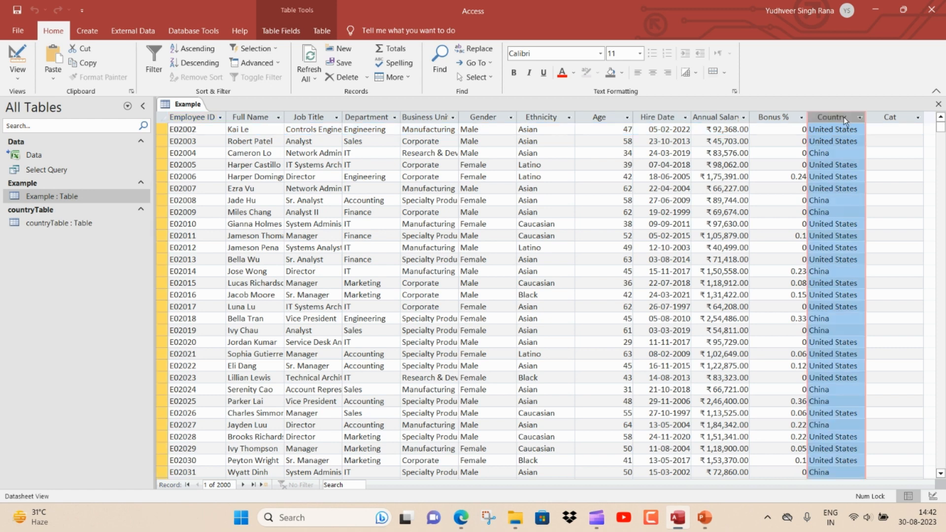
left_click(935, 106)
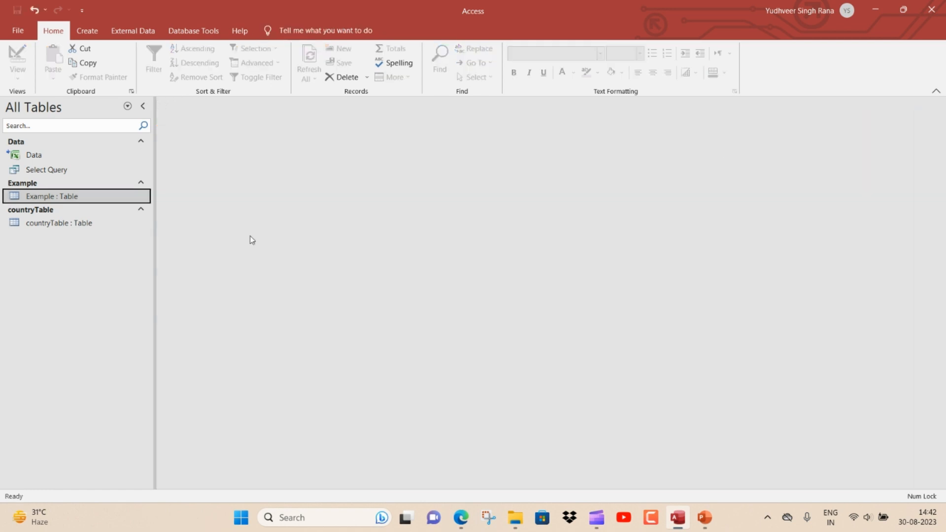
double_click(91, 226)
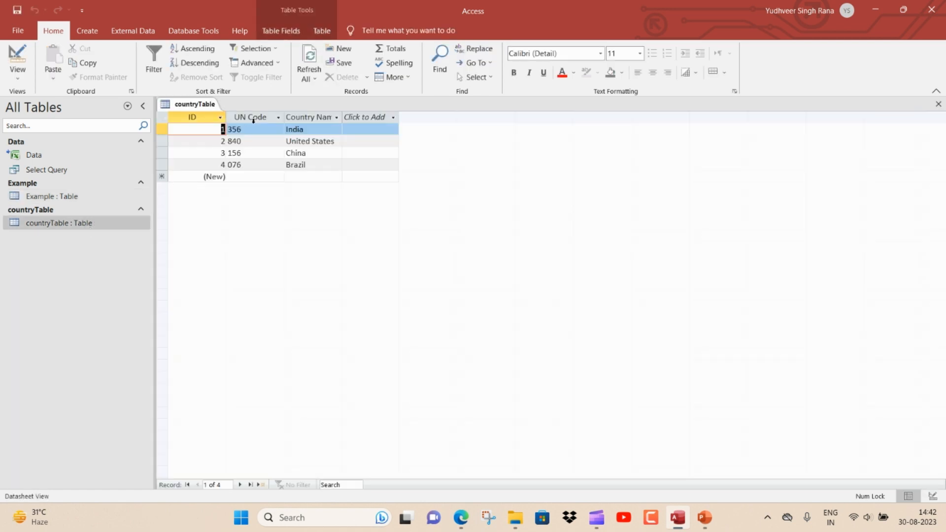
left_click(253, 118)
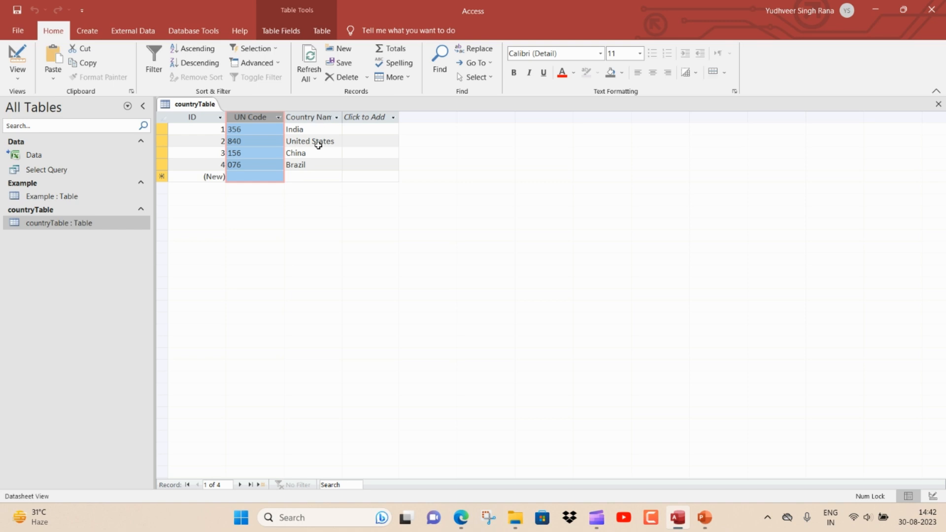
left_click(940, 107)
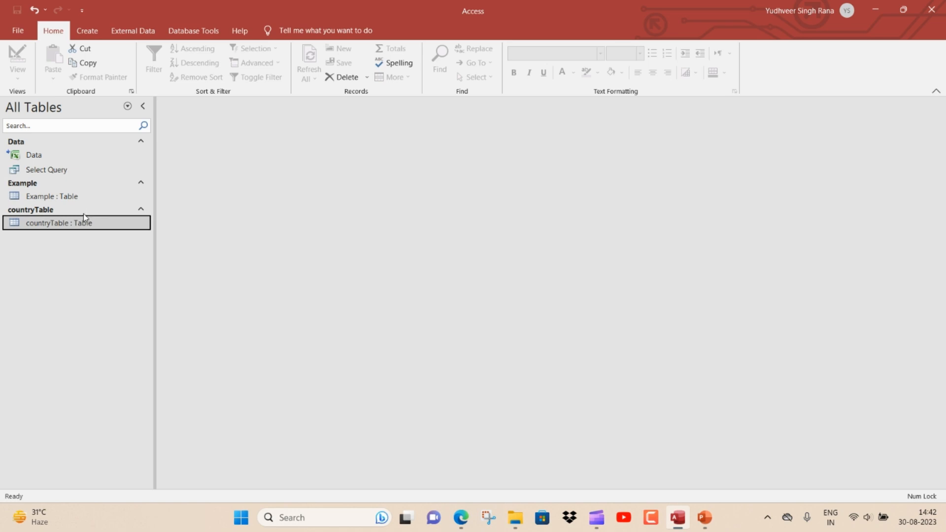
left_click(72, 198)
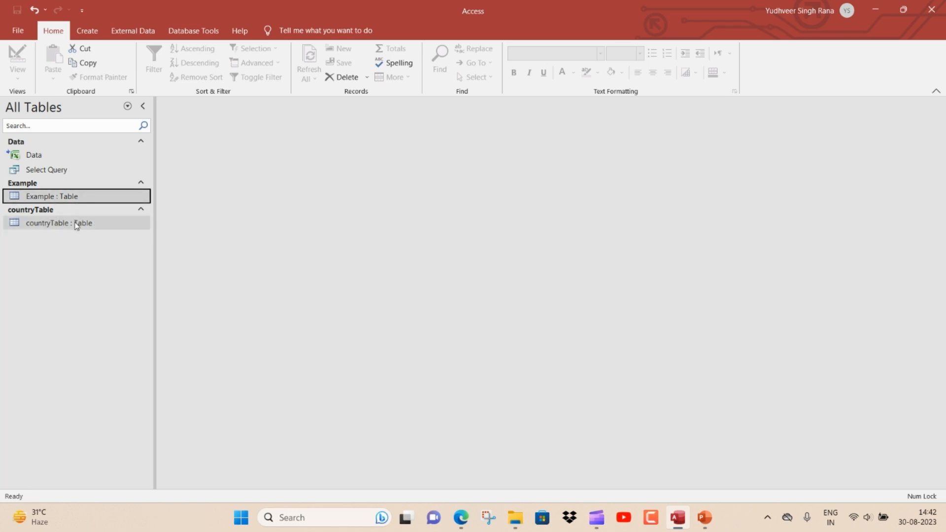
left_click(77, 226)
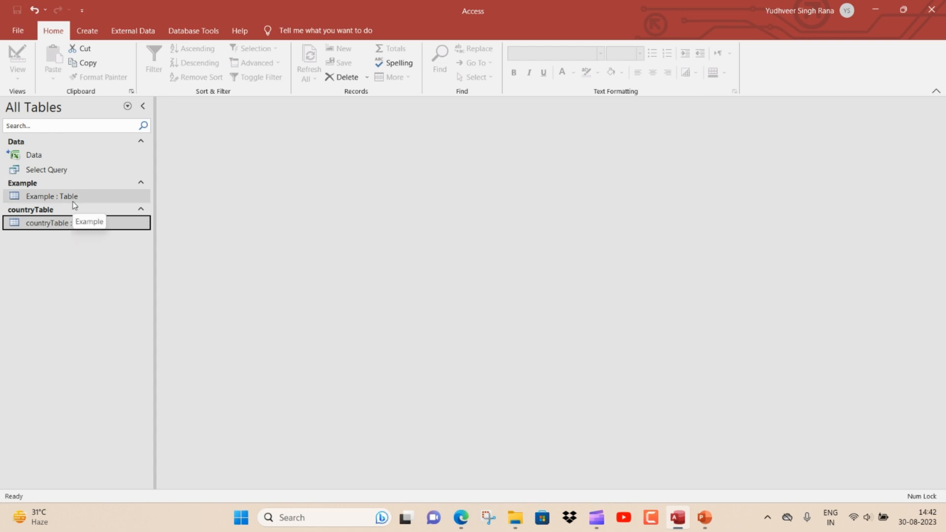
left_click(74, 201)
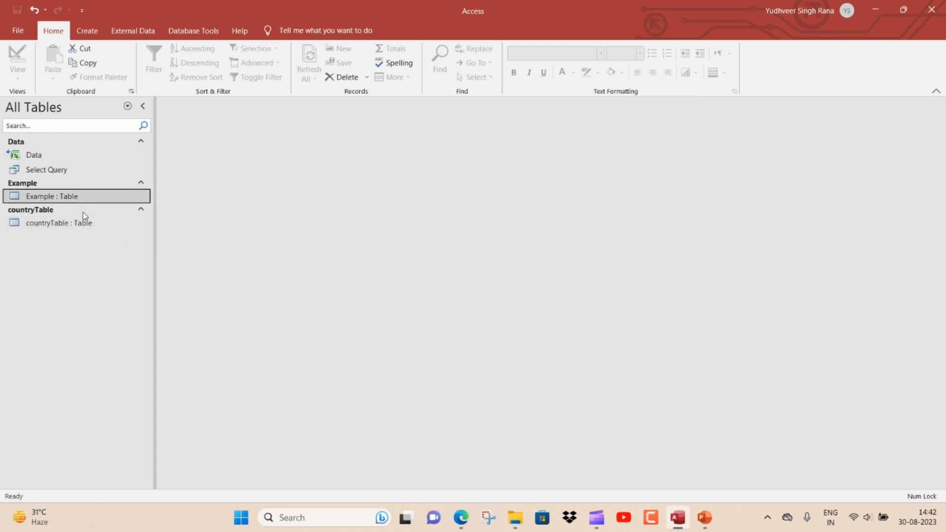
left_click(75, 225)
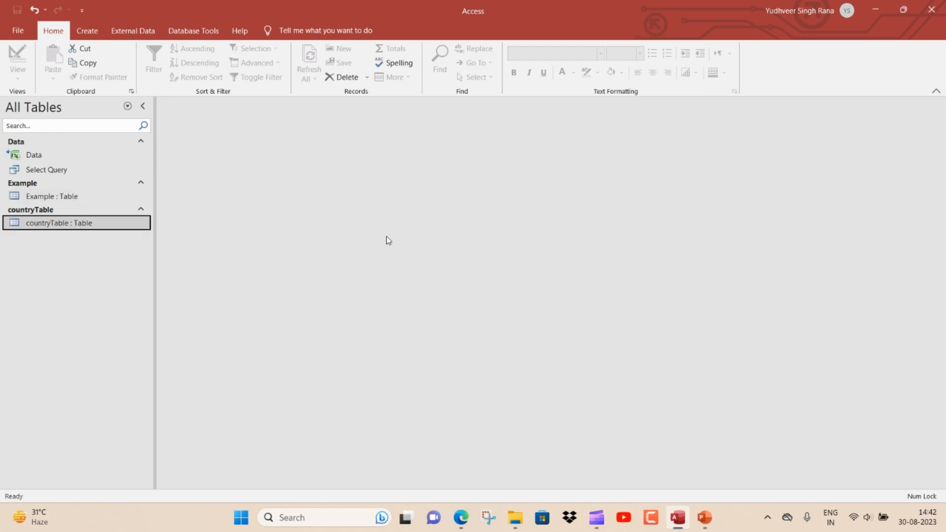
Step: Create a new query in Design view and add the Example and countryTable tables to it
key("alt+c")
key("q")
key("d")
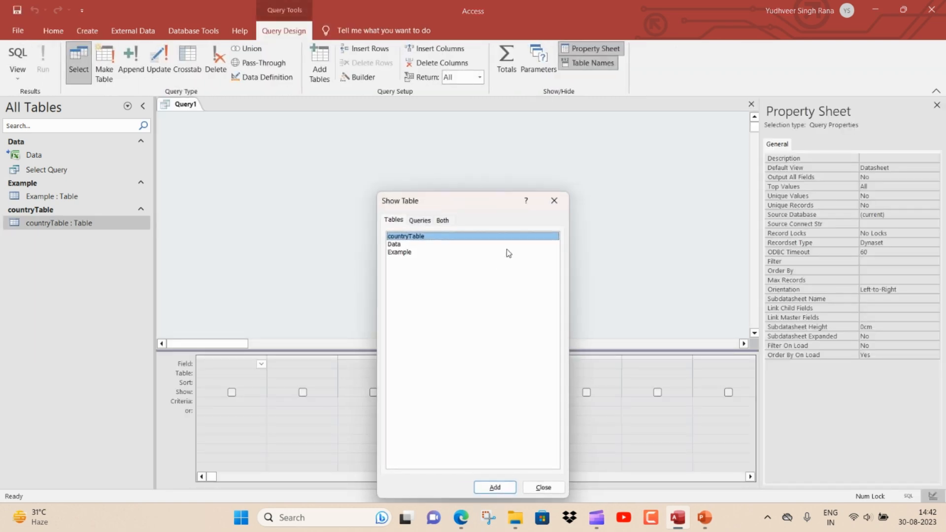
left_click(554, 200)
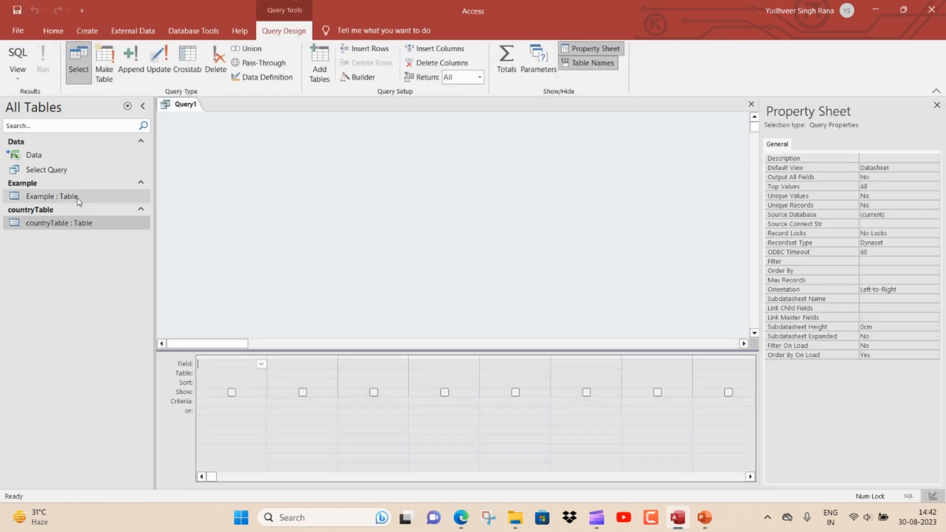
left_click_drag(78, 197, 249, 158)
left_click_drag(59, 224, 414, 160)
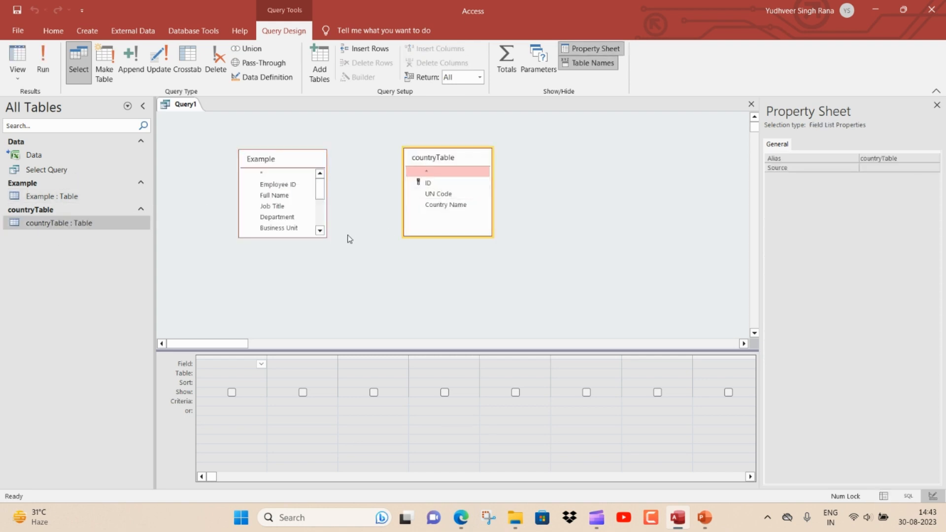
Step: Enlarge the Example field list and join its Country field to countryTable's Country Name, keeping only rows where both fields are equal
left_click_drag(320, 236, 349, 317)
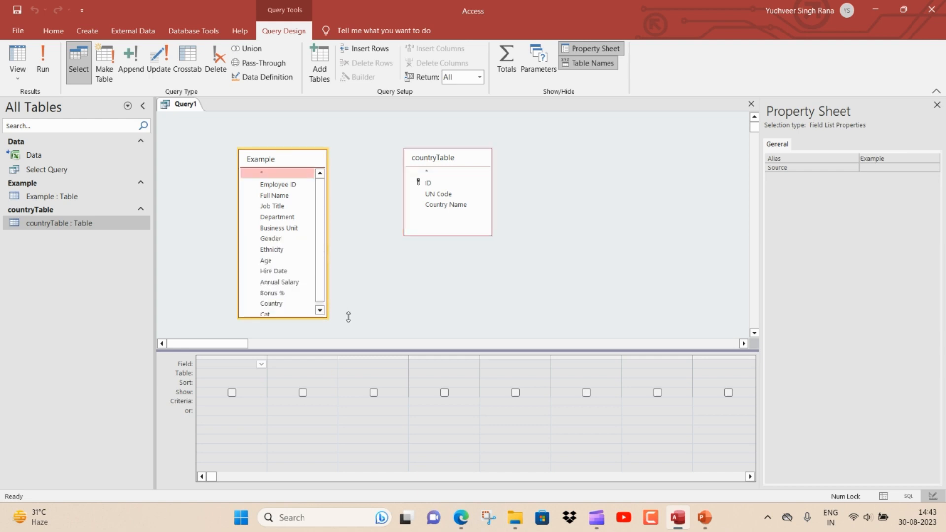
left_click_drag(276, 307, 428, 208)
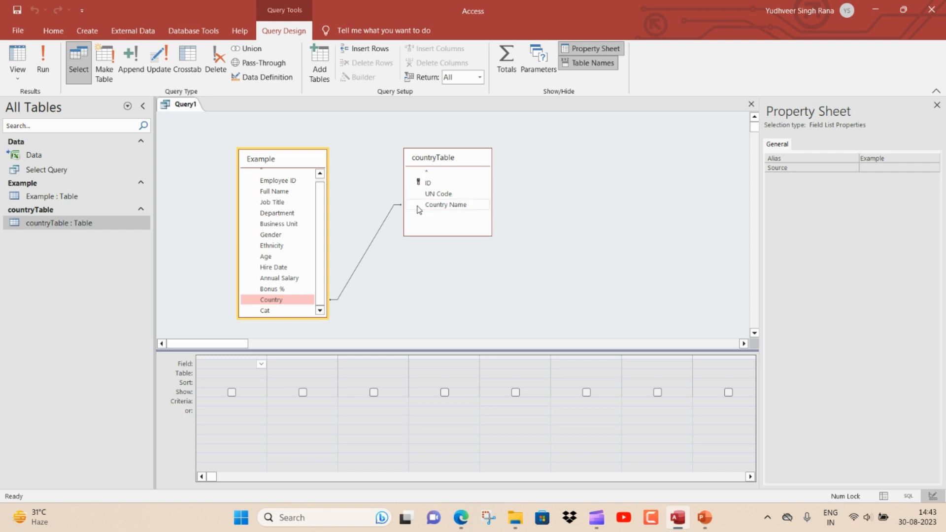
double_click(390, 217)
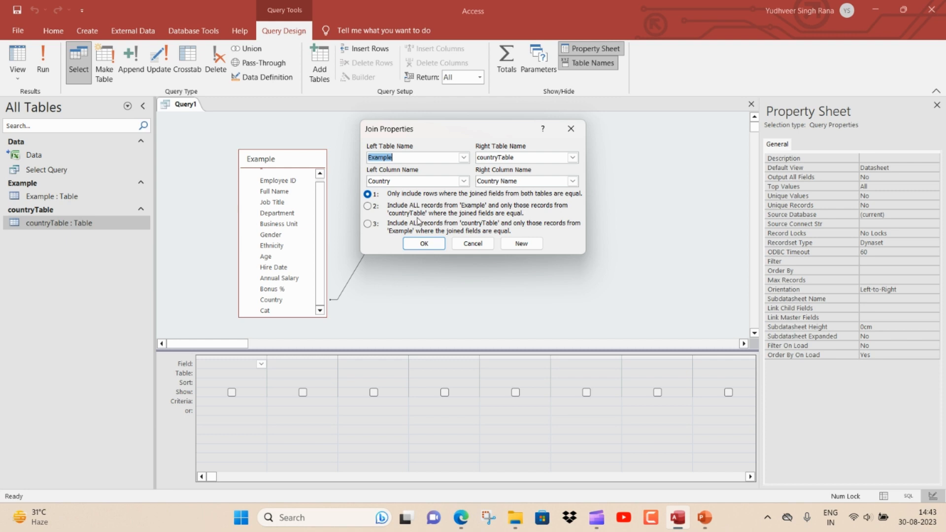
left_click(423, 243)
Step: Add Full Name, Job Title and Country from Example and UN Code from countryTable to the query's output fields
double_click(285, 195)
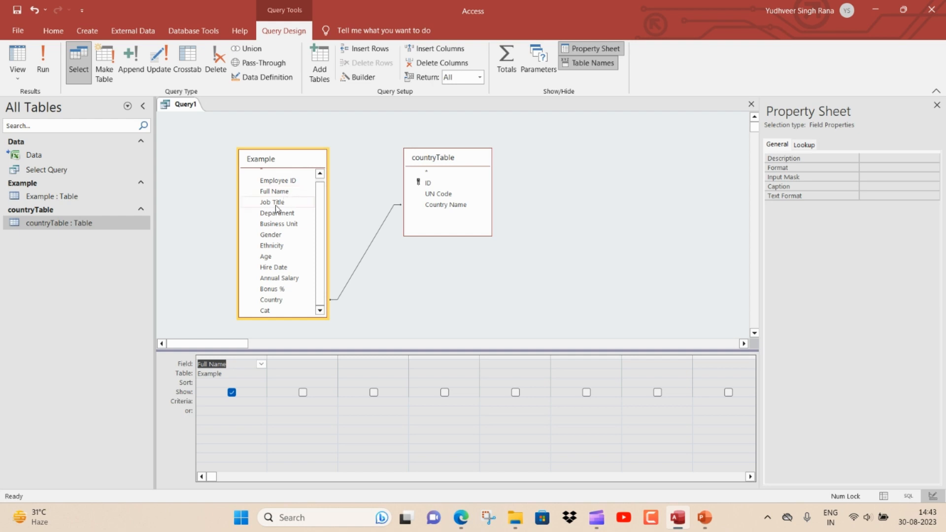
double_click(275, 205)
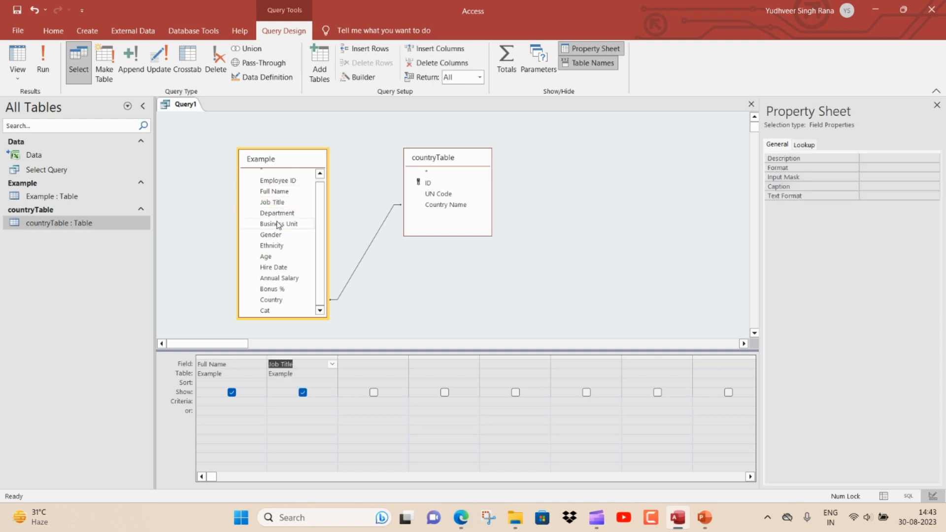
double_click(276, 300)
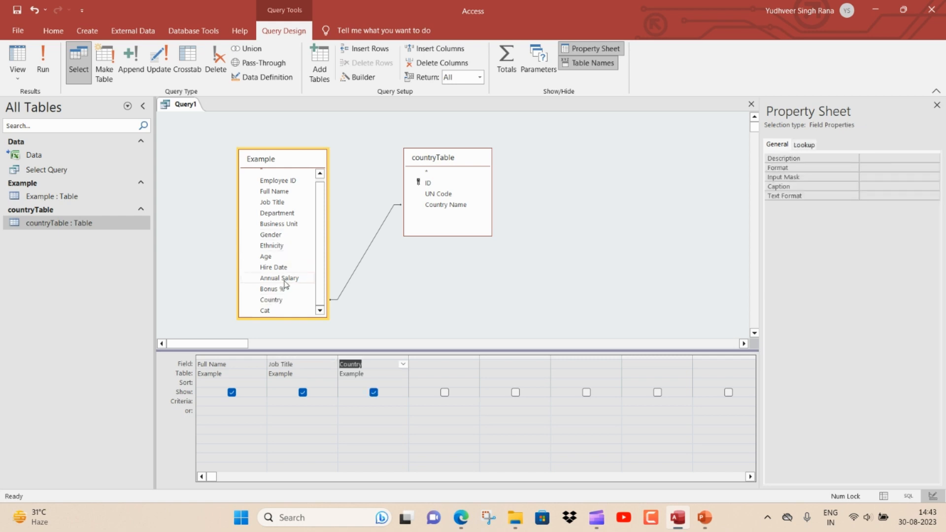
double_click(445, 194)
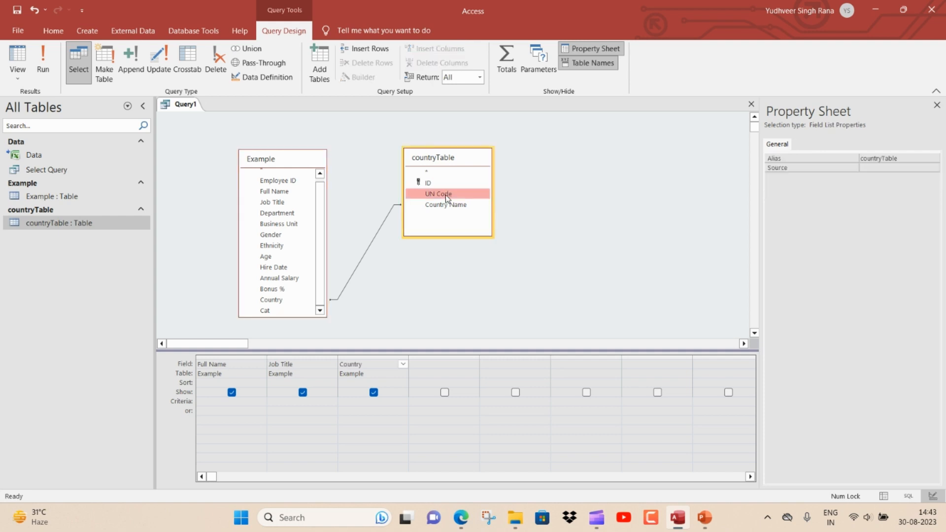
Step: Review the selected fields and join condition in the query's SQL statement, then return to Design view
right_click(181, 105)
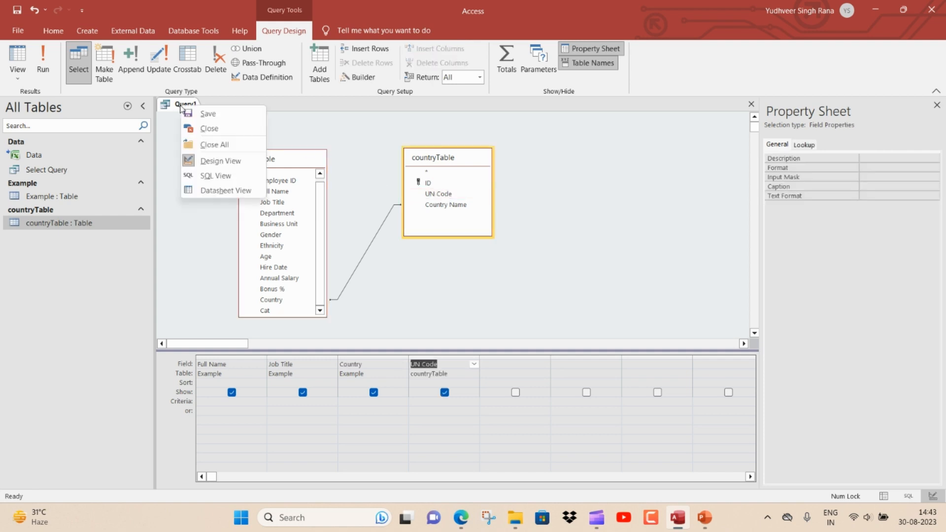
left_click(224, 176)
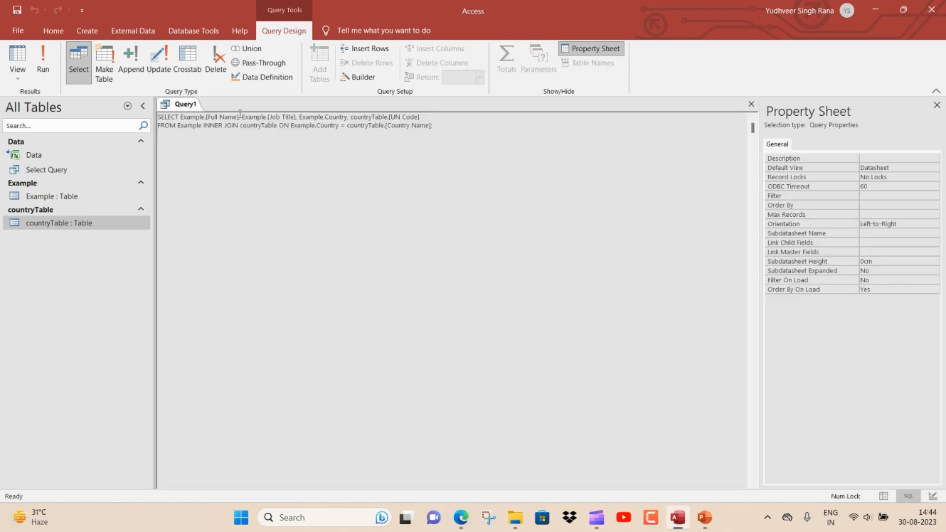
left_click_drag(224, 117, 264, 118)
left_click_drag(348, 117, 315, 118)
left_click_drag(383, 117, 423, 115)
left_click_drag(294, 126, 341, 126)
double_click(378, 126)
right_click(194, 110)
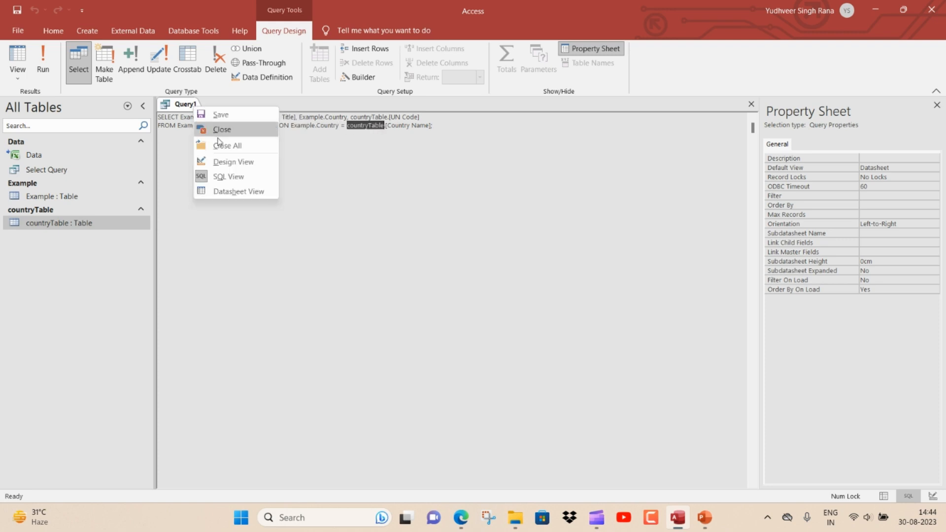
left_click(231, 159)
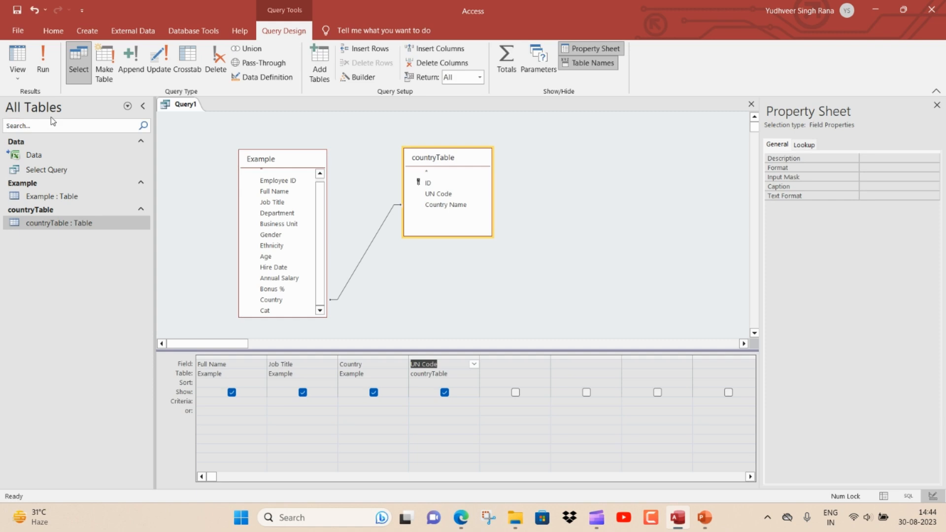
Step: Run the query and examine the Country values and the records in its results
left_click(43, 71)
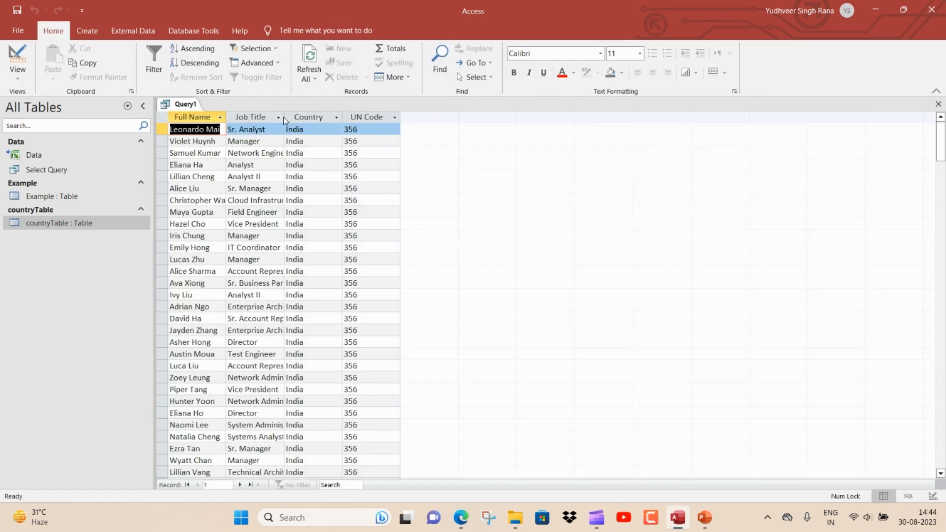
left_click(337, 117)
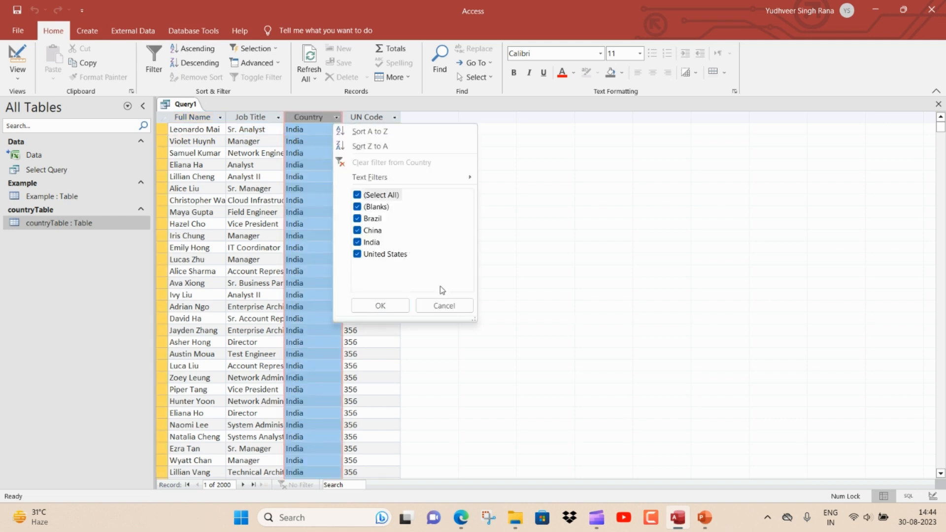
left_click(440, 304)
scroll(306, 295, "down", 7)
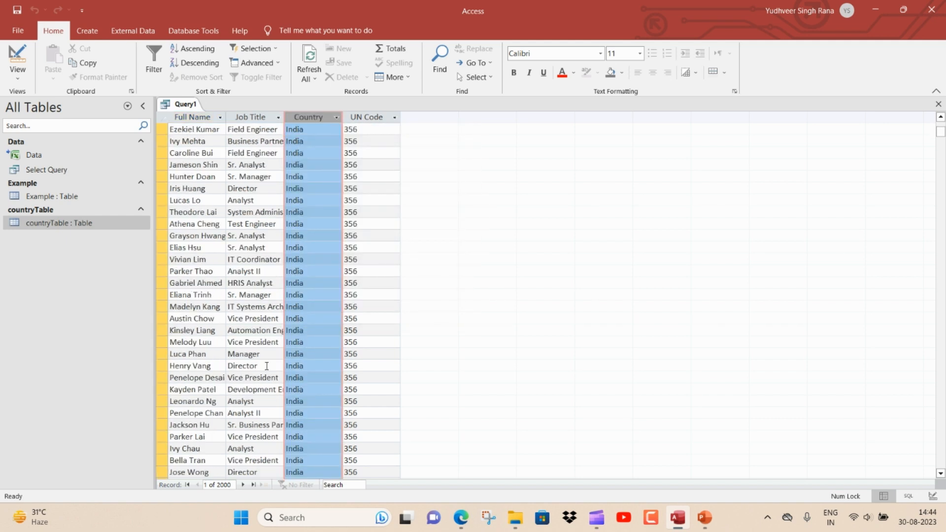
Step: Change the join to include all records from Example and only matching records from countryTable, and rerun the query
right_click(174, 104)
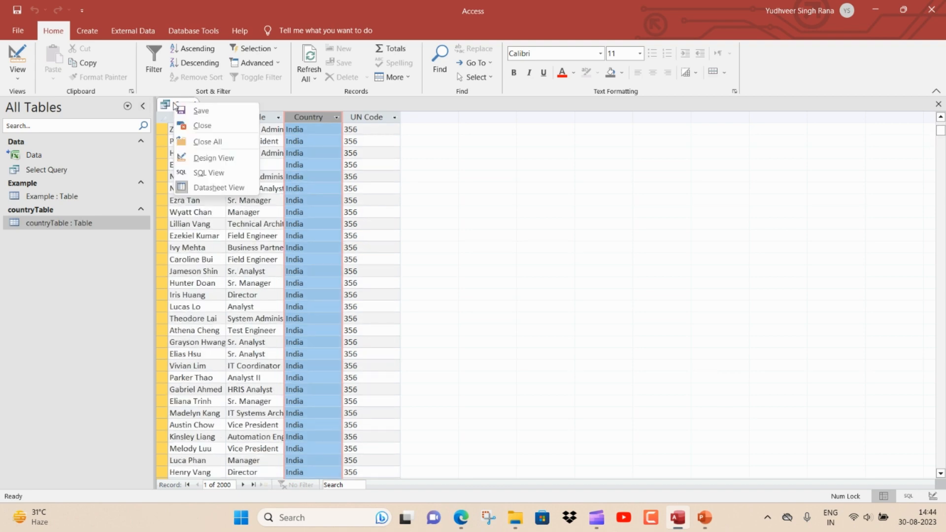
left_click(219, 158)
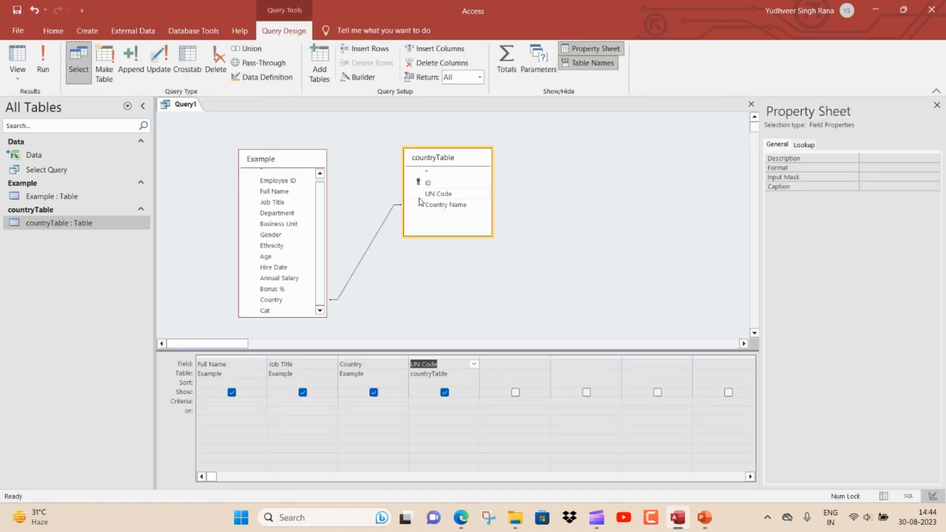
double_click(391, 214)
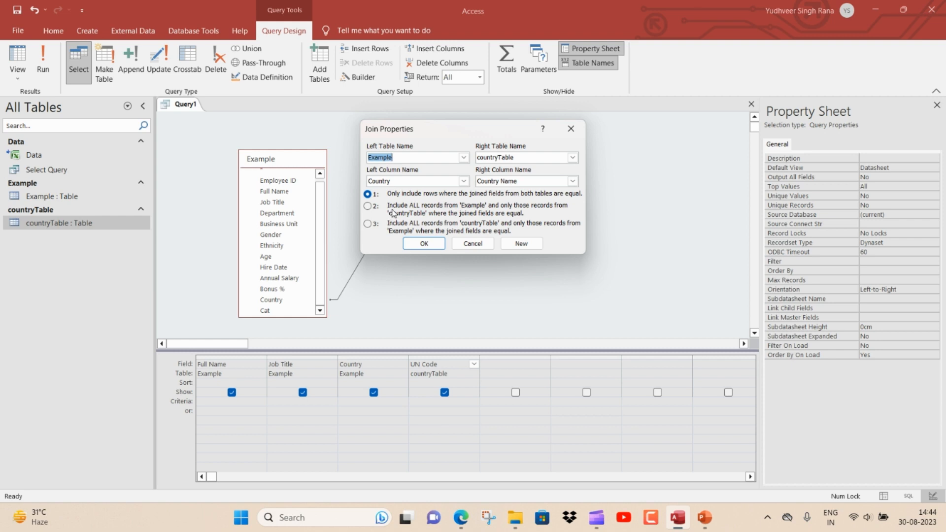
left_click(367, 208)
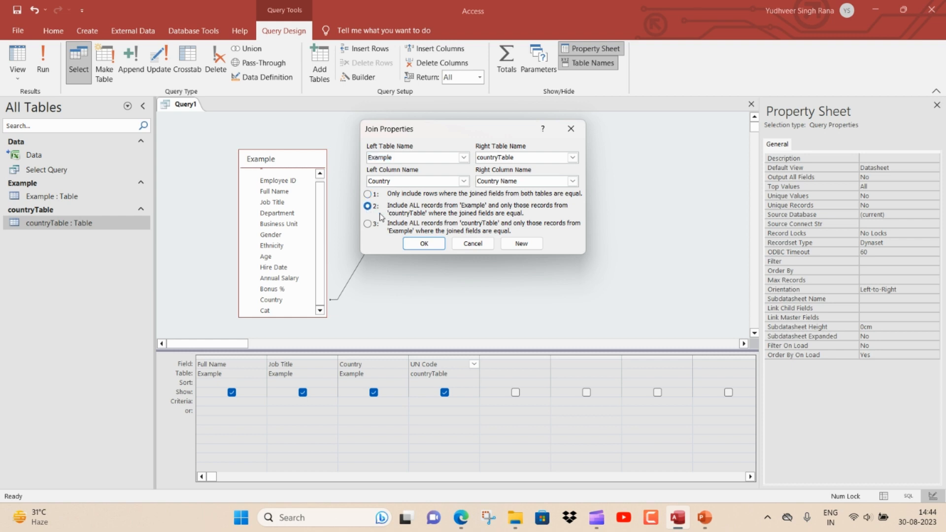
left_click(423, 244)
left_click(49, 67)
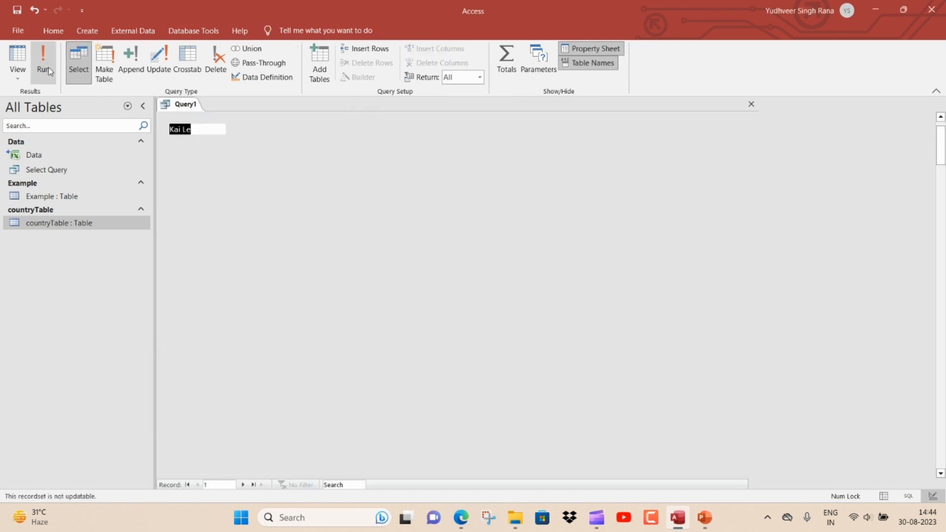
scroll(384, 292, "down", 15)
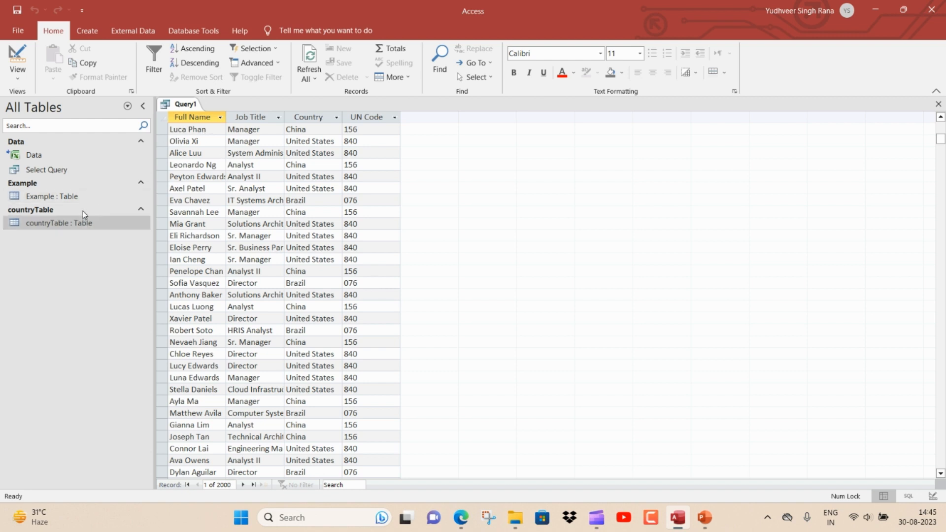
Step: Open countryTable in Datasheet view alongside the query results
left_click(77, 200)
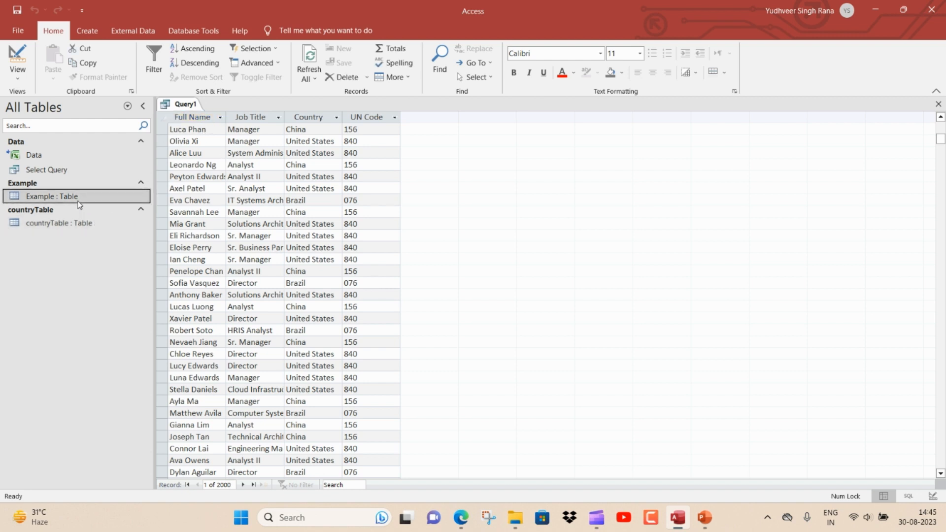
left_click(93, 230)
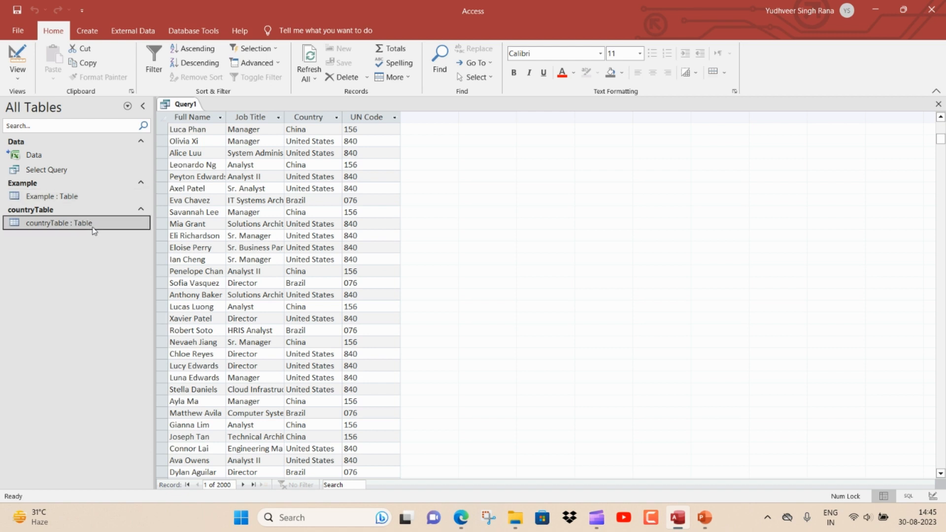
double_click(93, 226)
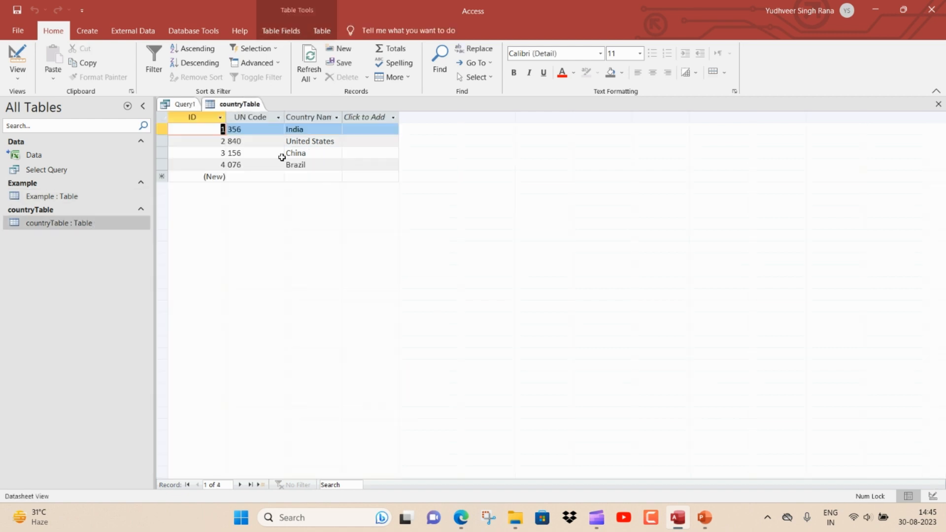
Step: Change the country name China to Chinae in countryTable, then save and close the table
left_click(330, 155)
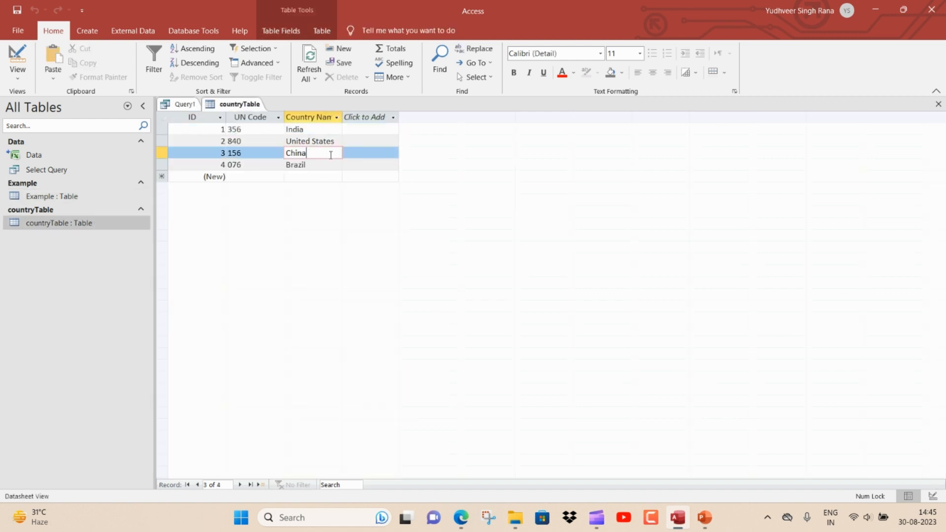
type("e")
left_click(326, 166)
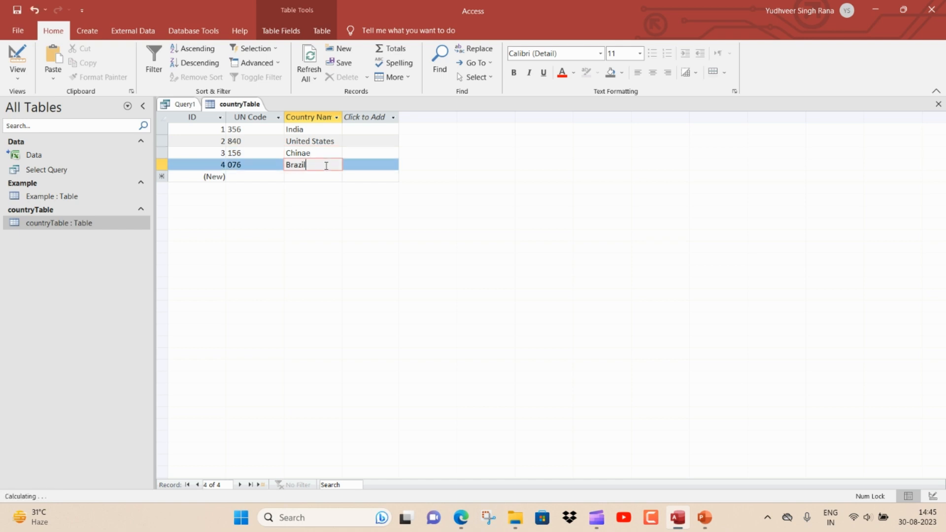
right_click(238, 109)
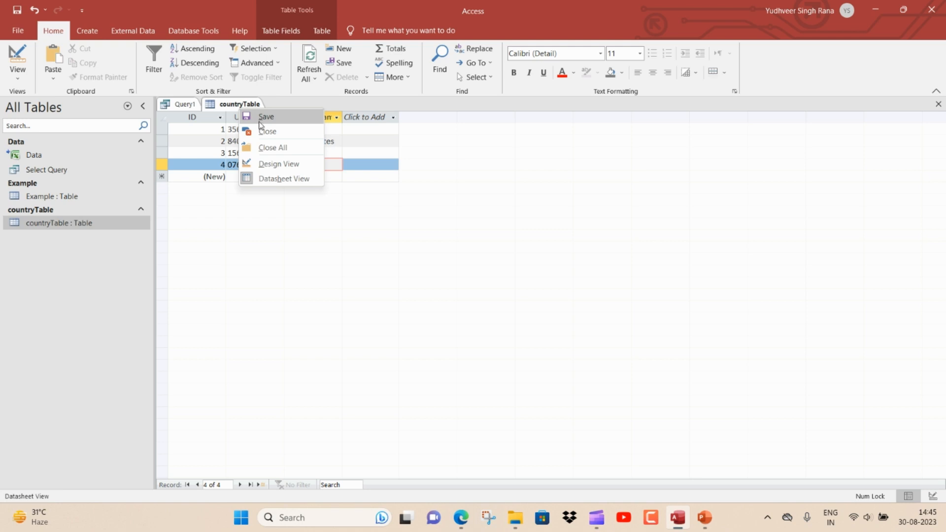
left_click(254, 121)
left_click(939, 105)
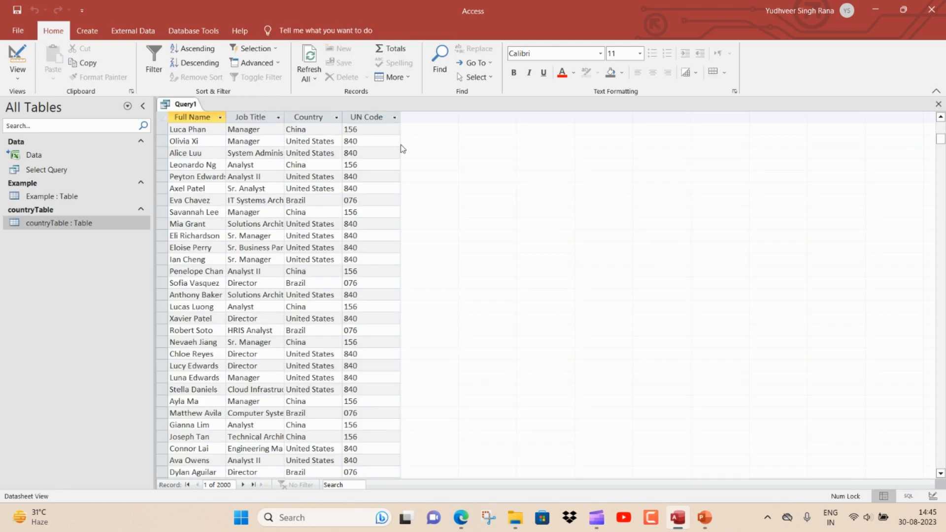
Step: Rerun the query from Design view and examine the UN Code cells of the China records
right_click(176, 104)
left_click(209, 159)
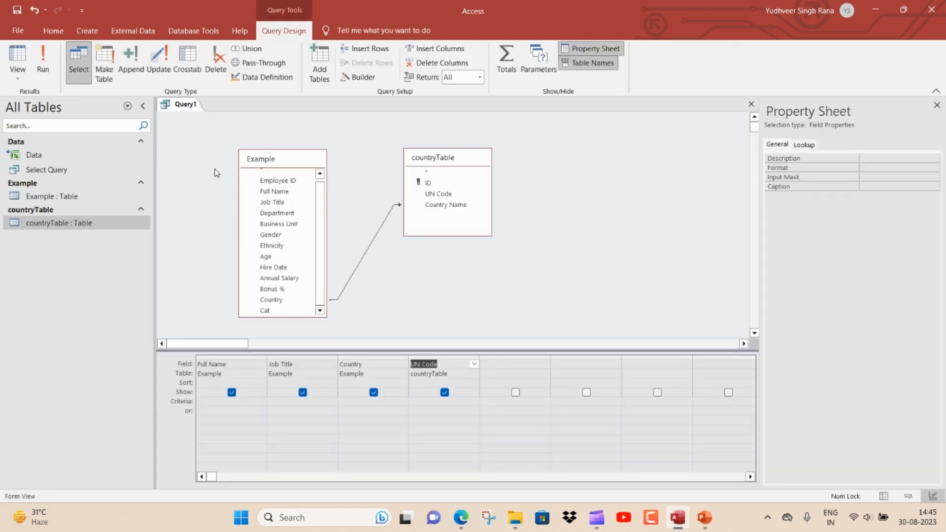
left_click(48, 75)
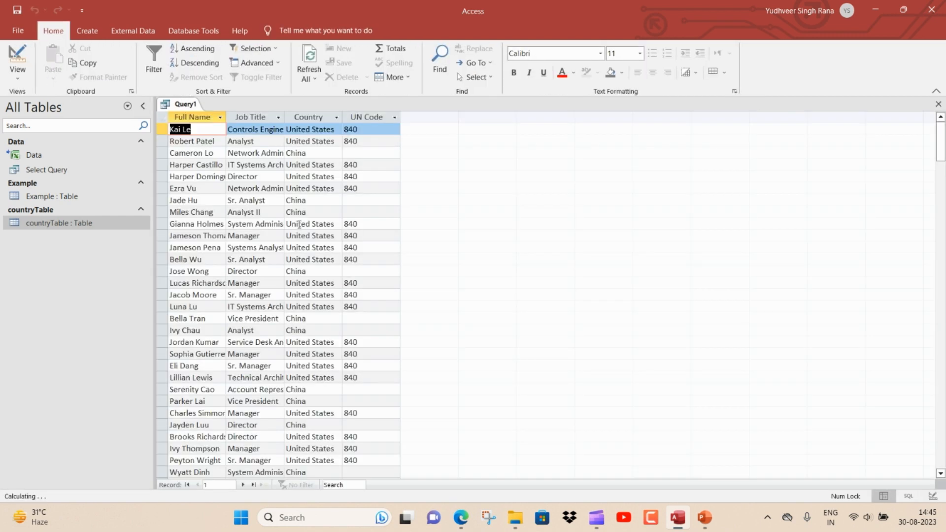
left_click(378, 153)
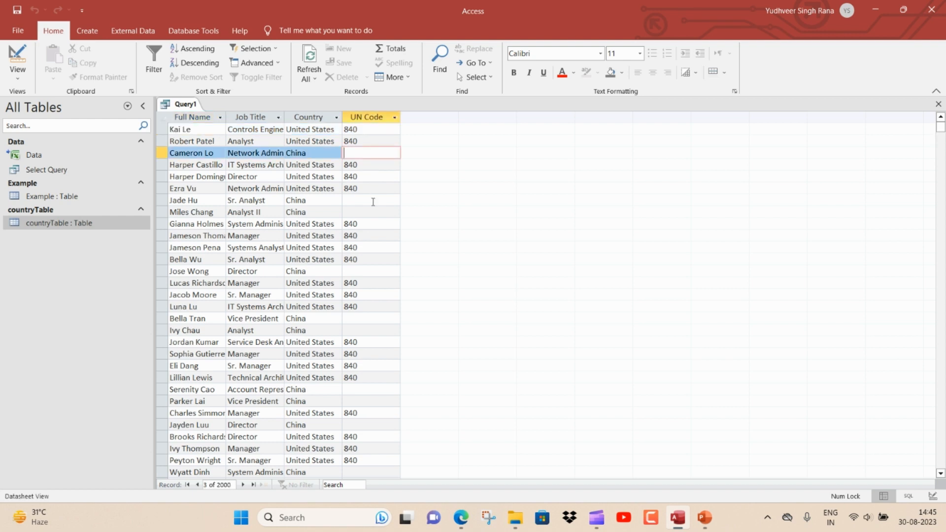
left_click(371, 201)
left_click(370, 213)
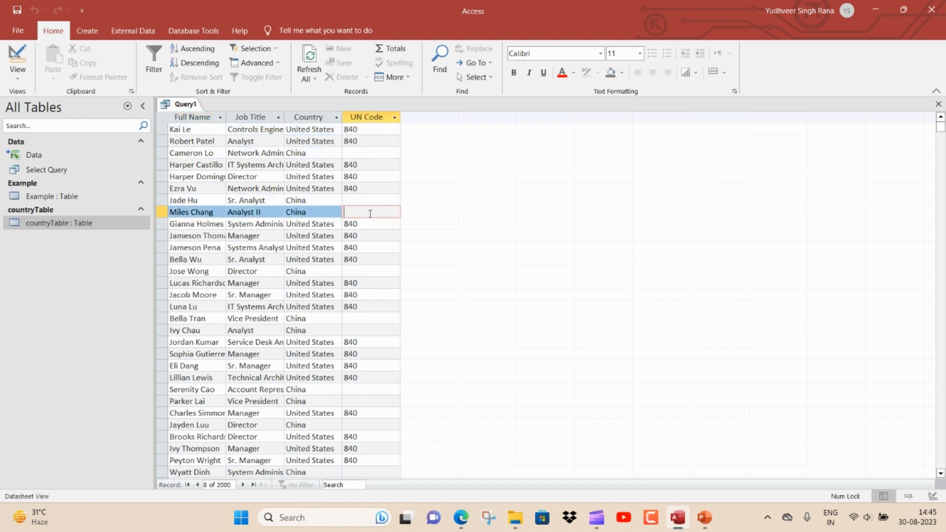
Step: Set the join to include only rows matching in both tables, run the query, and review the Country column's filter values
right_click(176, 106)
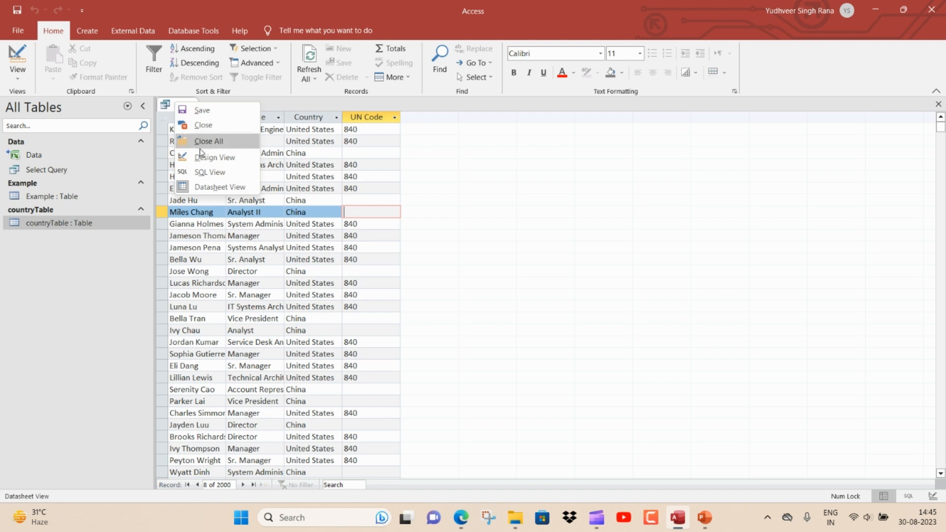
left_click(211, 158)
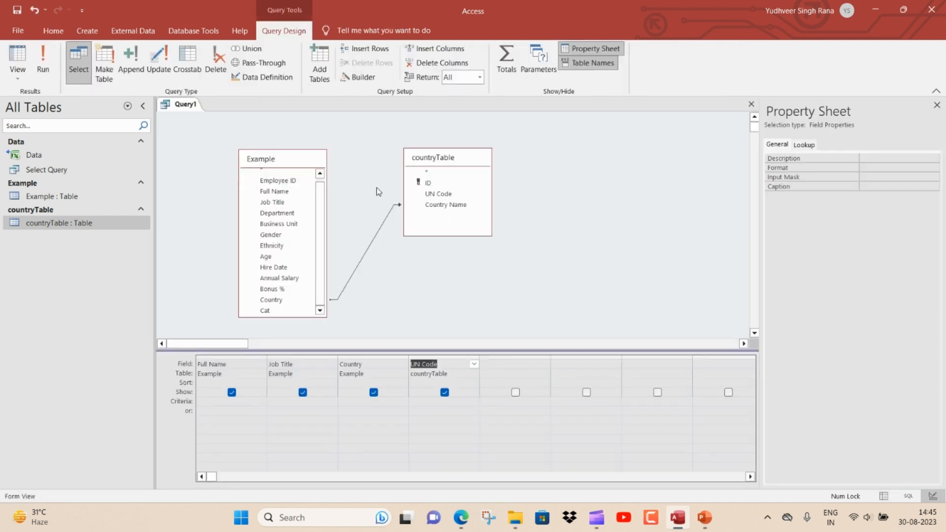
double_click(390, 215)
left_click(422, 243)
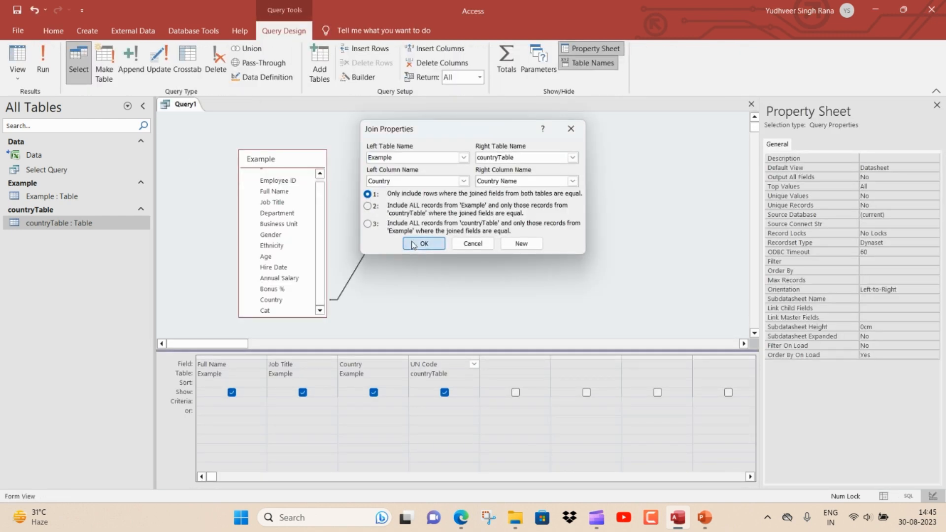
left_click(48, 73)
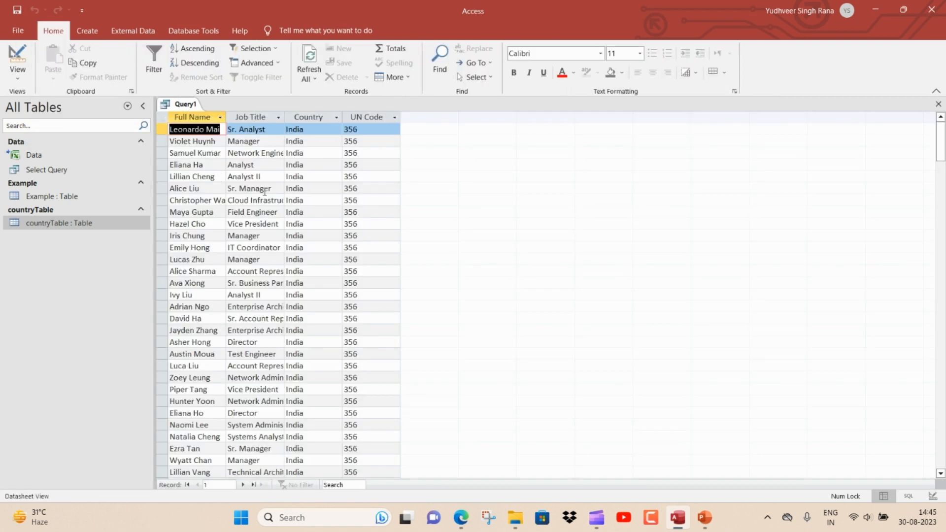
left_click(337, 118)
left_click(380, 306)
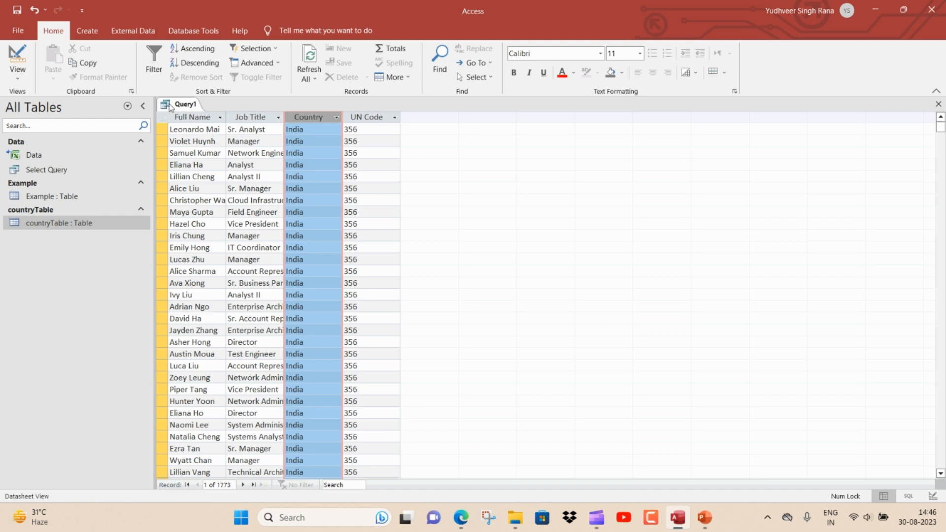
Step: Switch the join back to all records from Example with only matching records from countryTable, and run the query
left_click(17, 54)
double_click(393, 208)
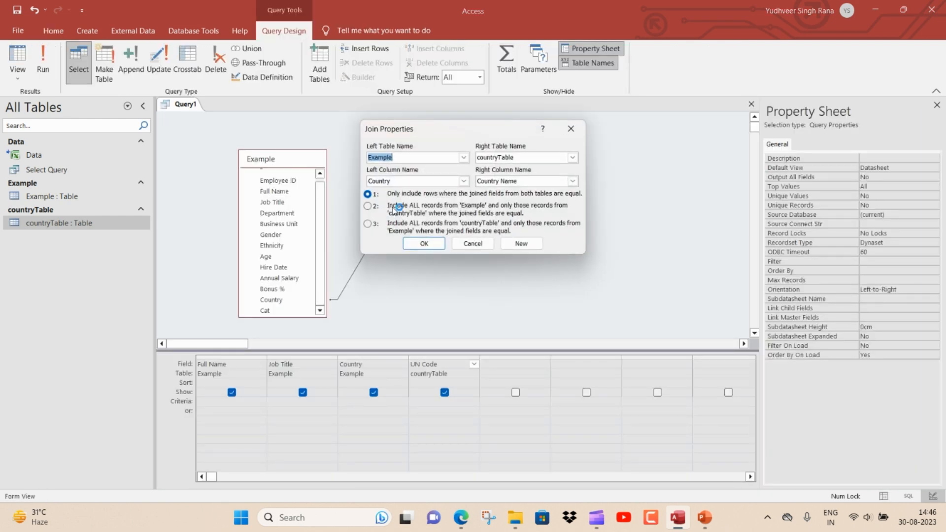
left_click(367, 206)
left_click(422, 242)
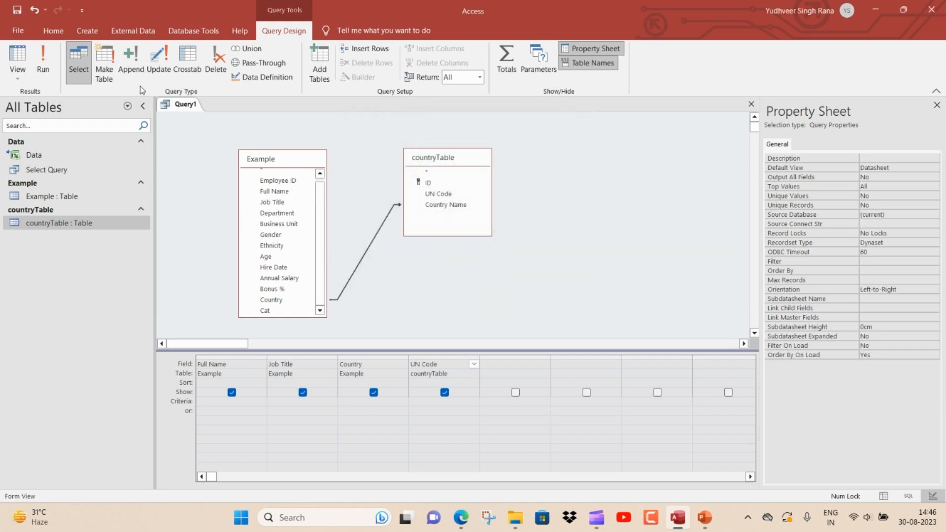
left_click(54, 67)
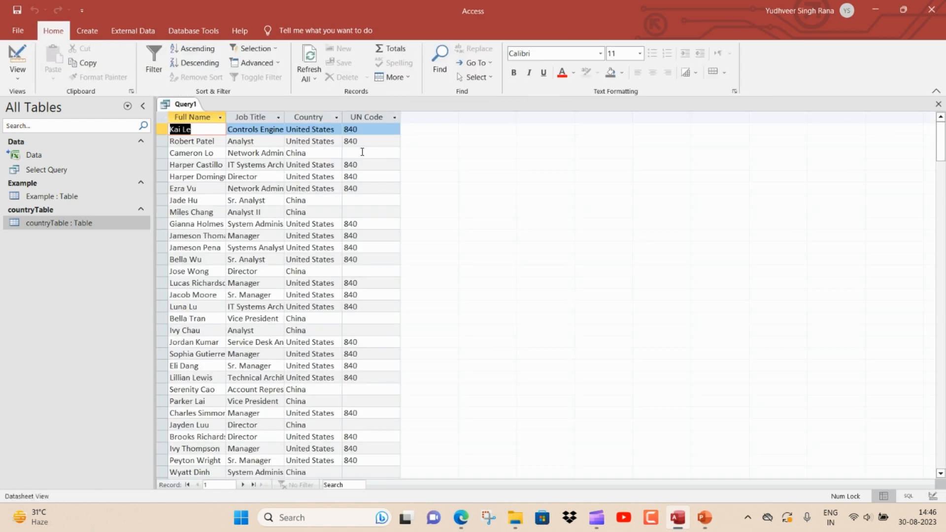
Step: Inspect the UN Code cells of the China records in the left join results
left_click(363, 152)
left_click(370, 198)
left_click(365, 219)
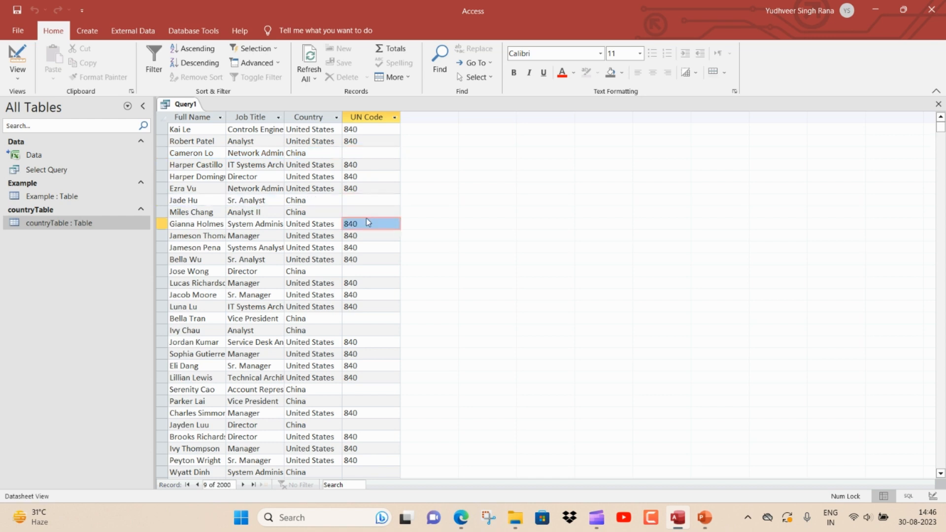
left_click(376, 211)
left_click(382, 198)
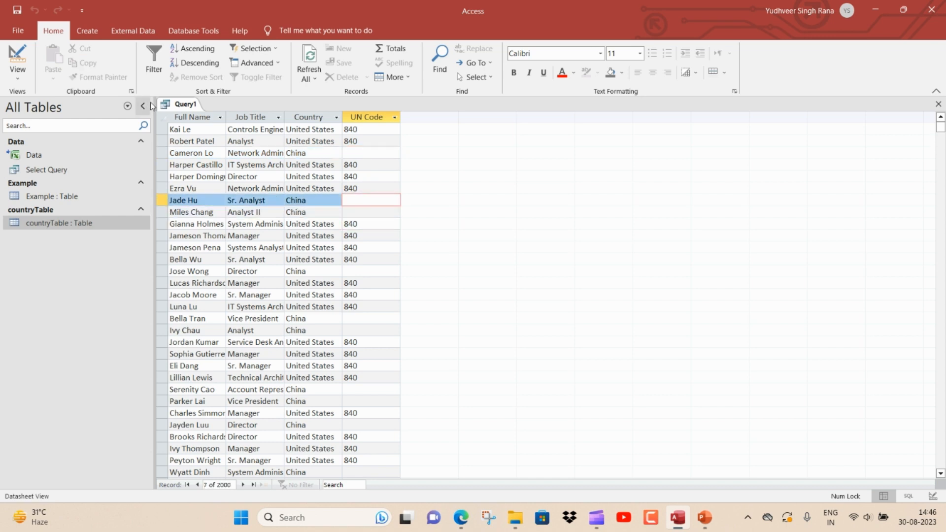
Step: Set the join to all records from countryTable and only matching Example records, run the query, and review the Country filter values
right_click(175, 109)
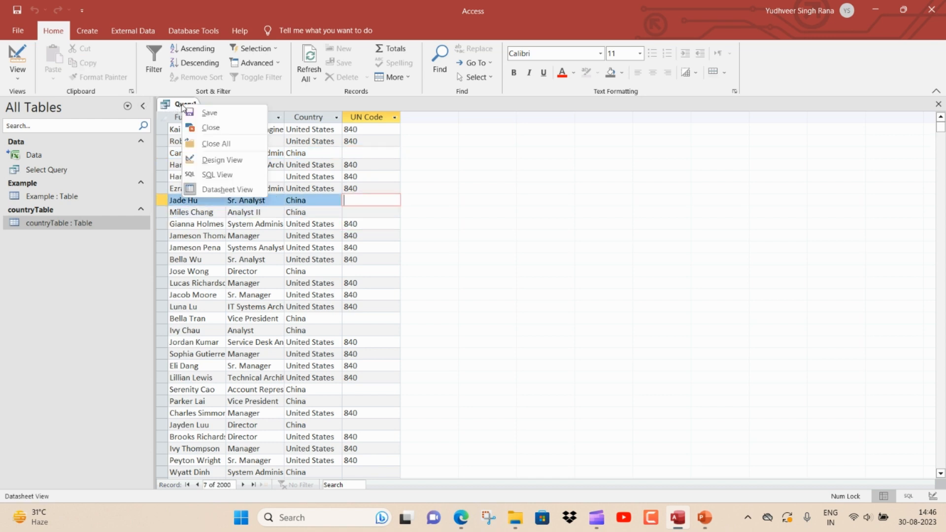
left_click(212, 158)
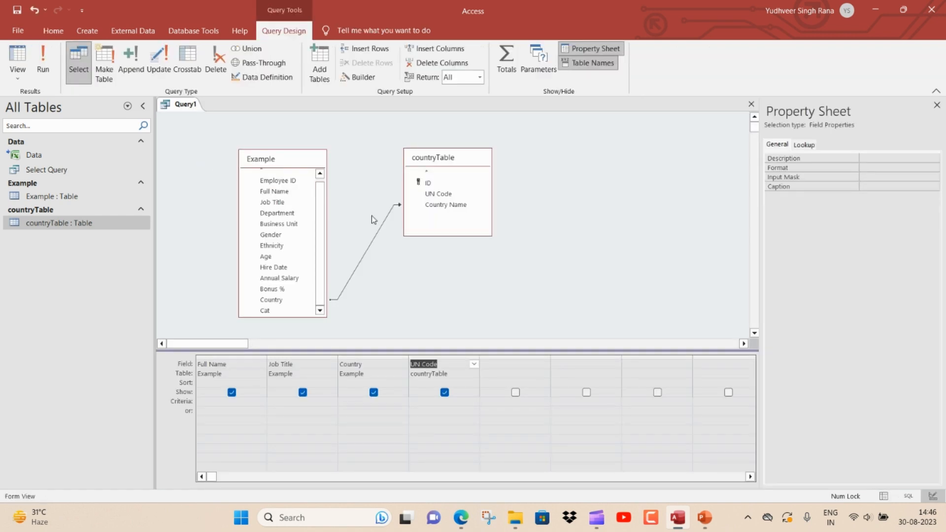
double_click(384, 224)
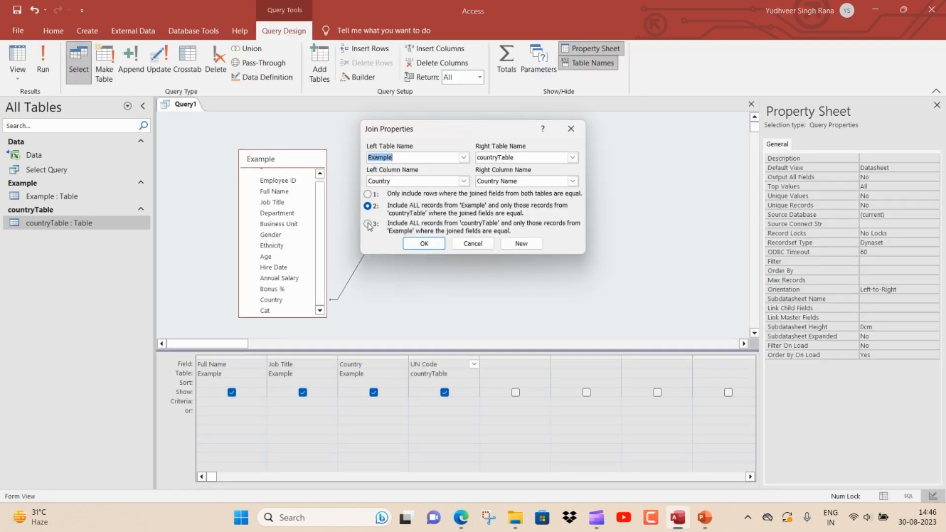
left_click(376, 224)
left_click(423, 244)
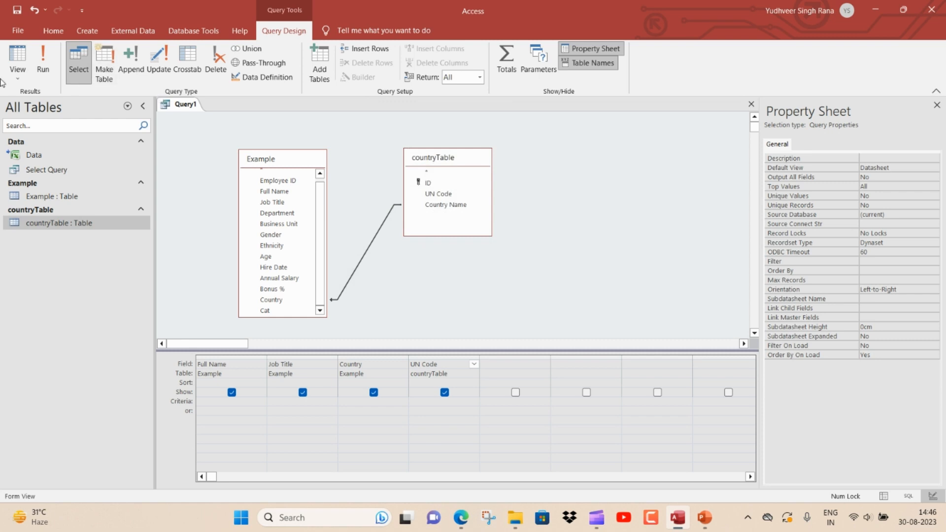
left_click(43, 62)
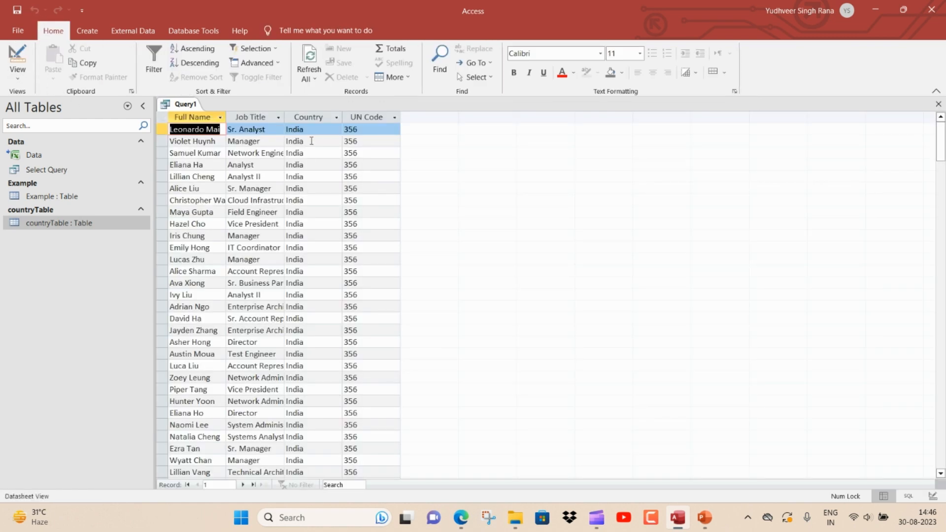
left_click(336, 118)
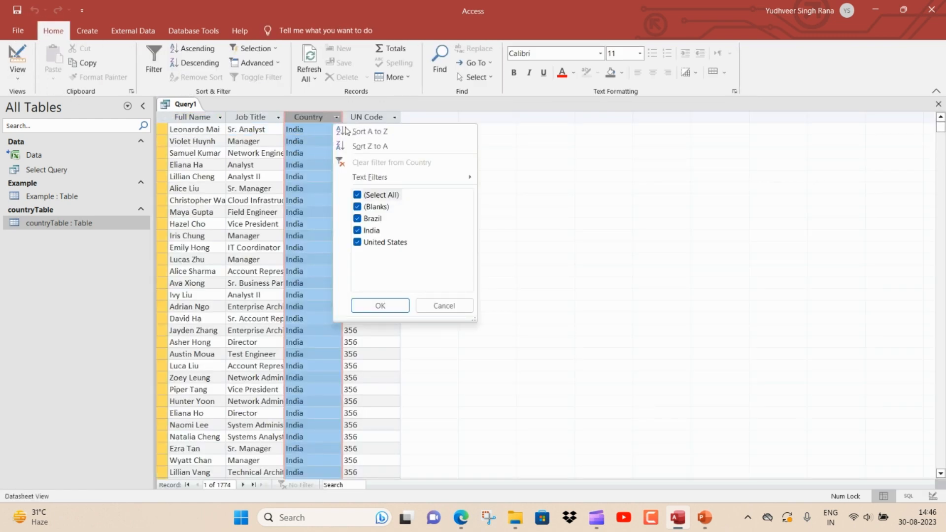
left_click(380, 305)
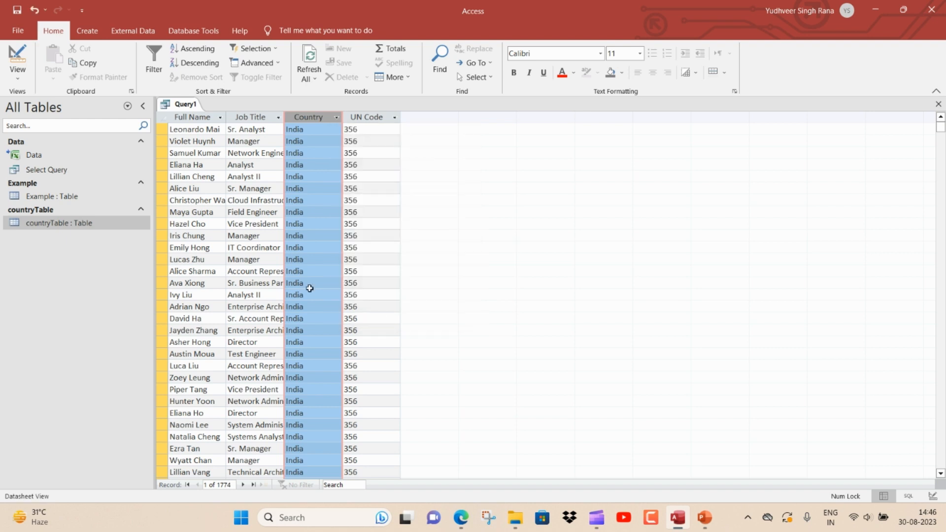
Step: Return the query to Design view and swap the table boxes, placing countryTable to the left of Example
right_click(172, 107)
left_click(212, 158)
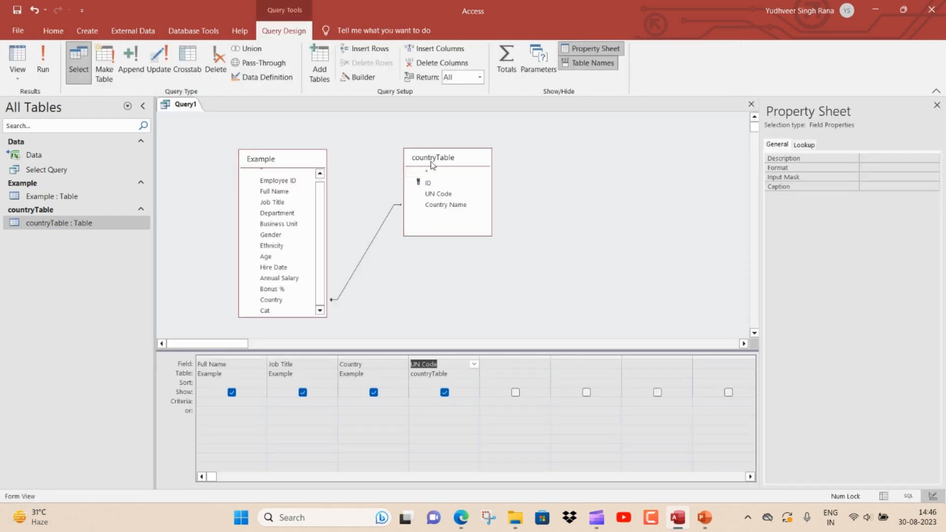
left_click_drag(433, 158, 209, 136)
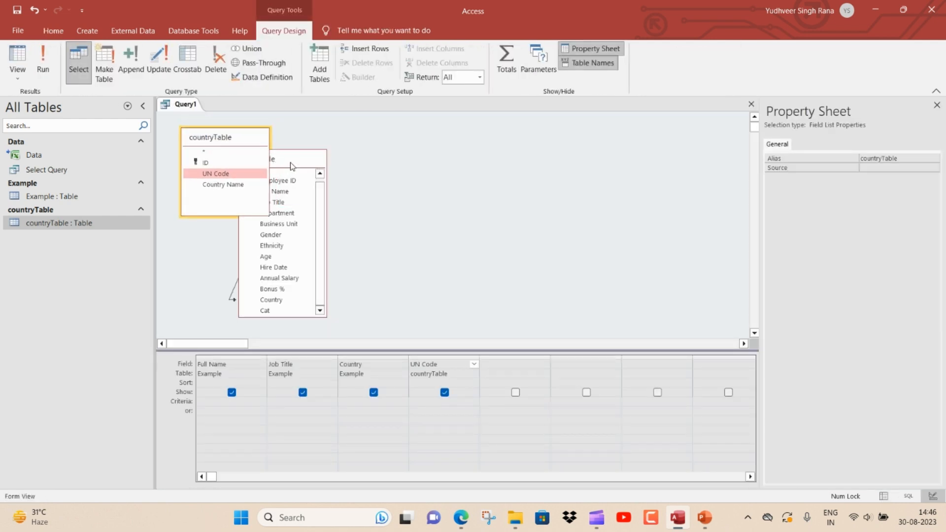
left_click_drag(292, 166, 526, 125)
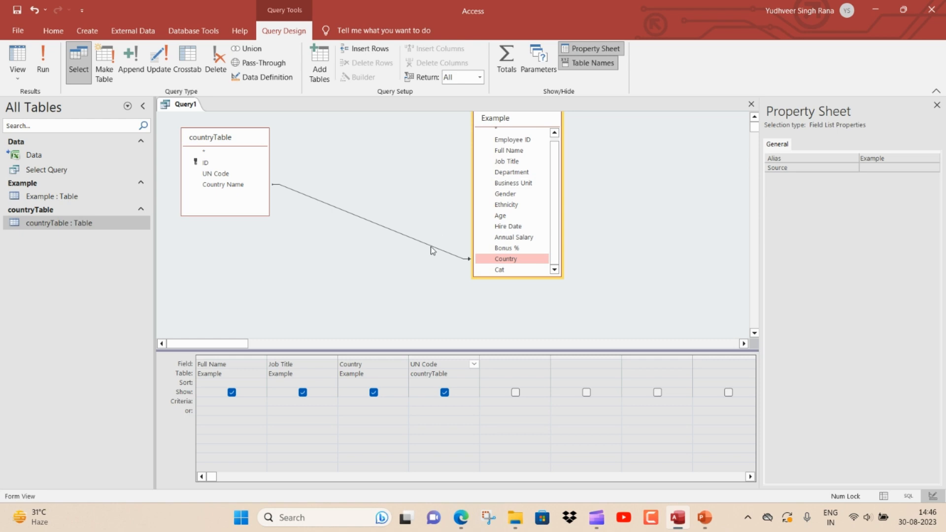
Step: Delete the existing join and create a new one from Country Name in countryTable to Country in Example
left_click(430, 246)
left_click(434, 251)
key("Delete")
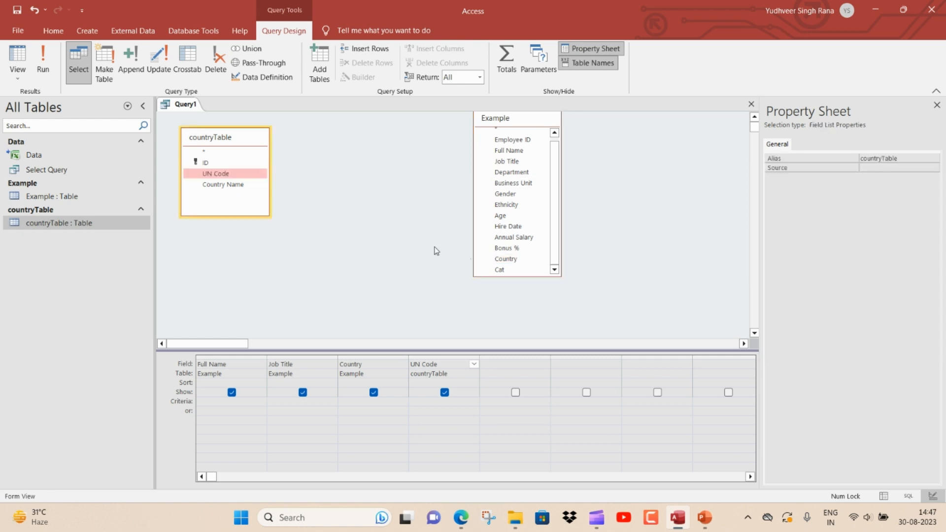
left_click_drag(244, 185, 503, 262)
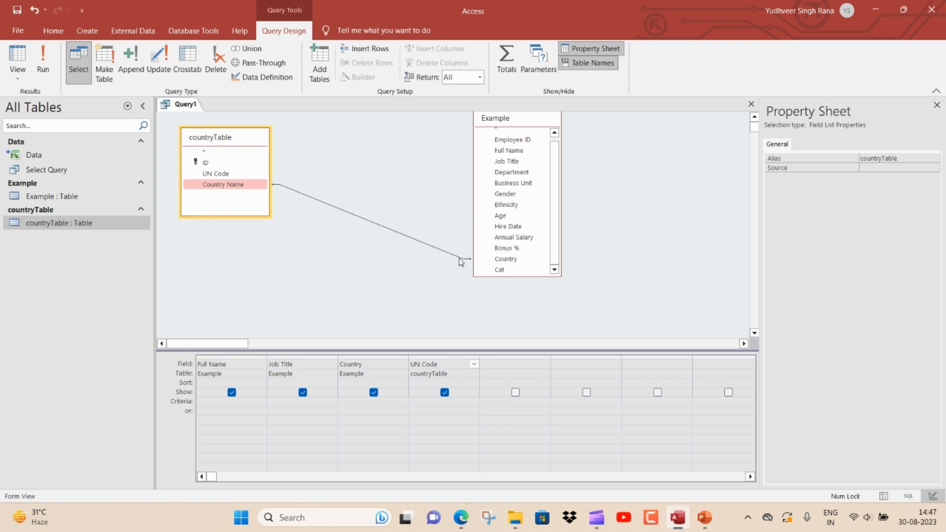
Step: Set the new join to include all records from Example and only matching records from countryTable, and run the query
double_click(459, 257)
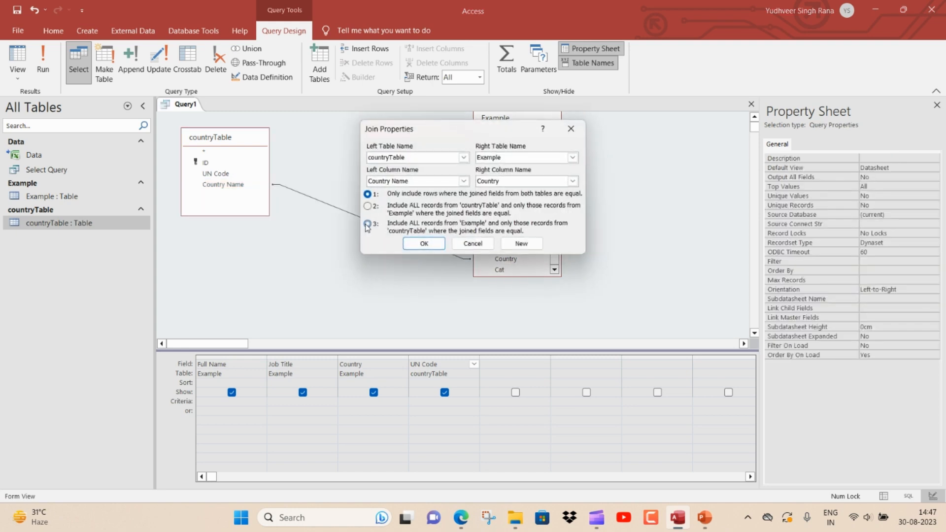
left_click(367, 224)
left_click(424, 243)
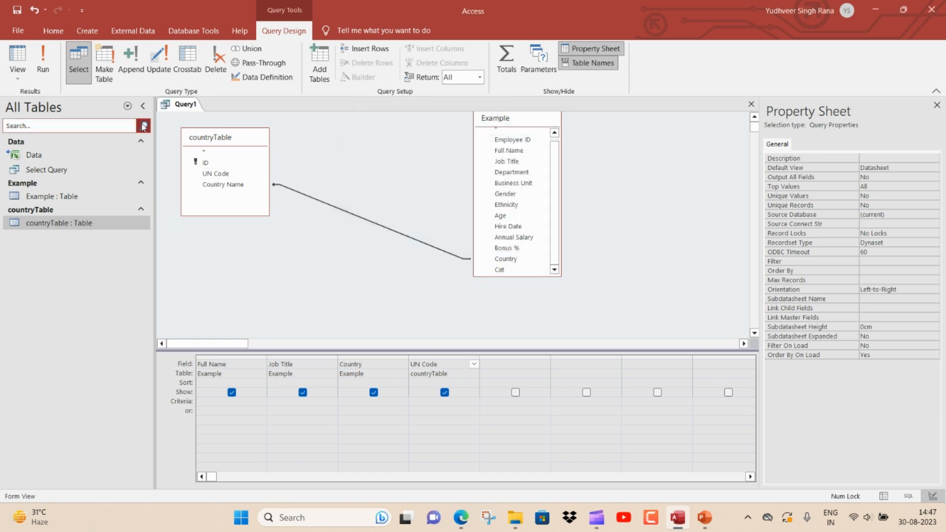
left_click(43, 72)
Step: Check the UN Code cells of the China records in the new results, then return the query to Design view
left_click(387, 155)
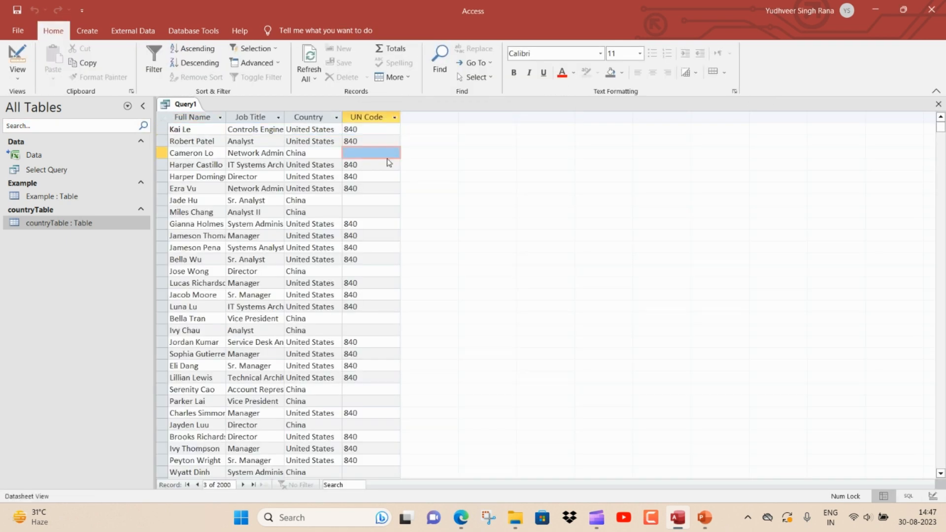
left_click(373, 198)
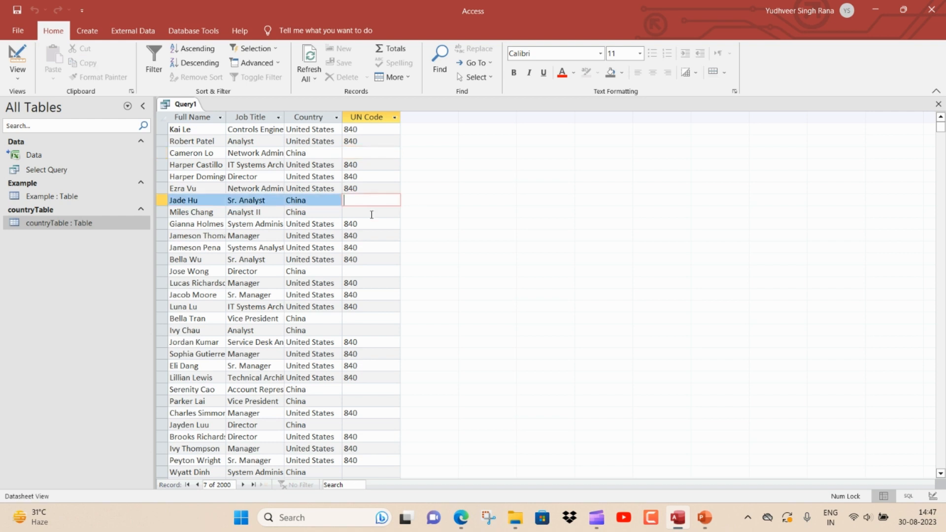
left_click(371, 214)
left_click(360, 271)
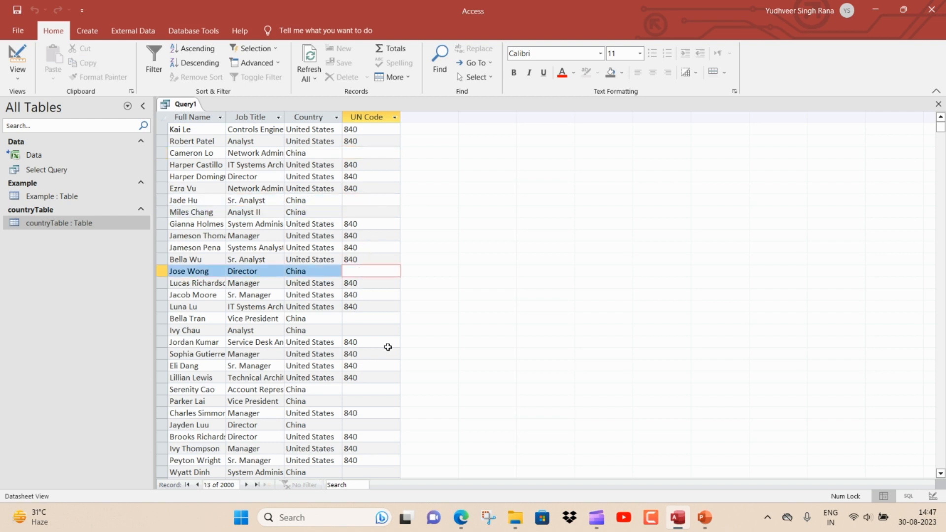
right_click(174, 106)
left_click(234, 161)
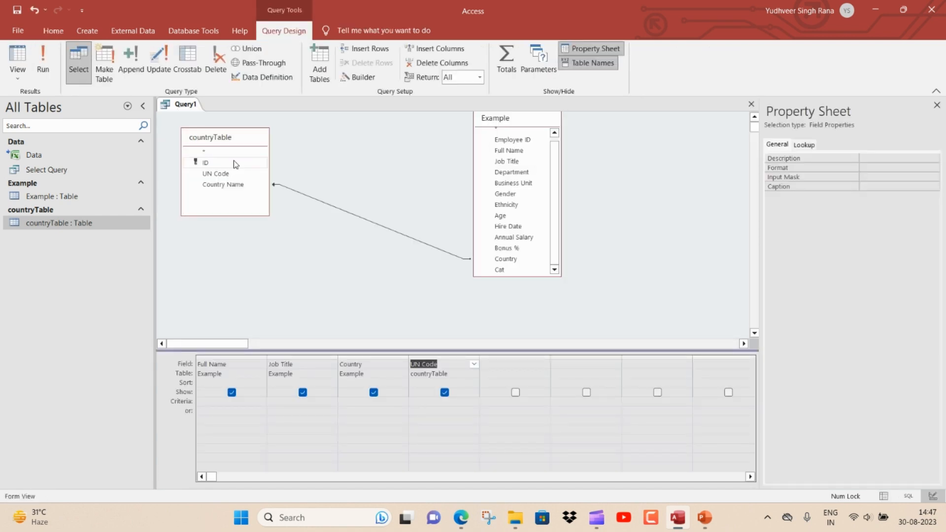